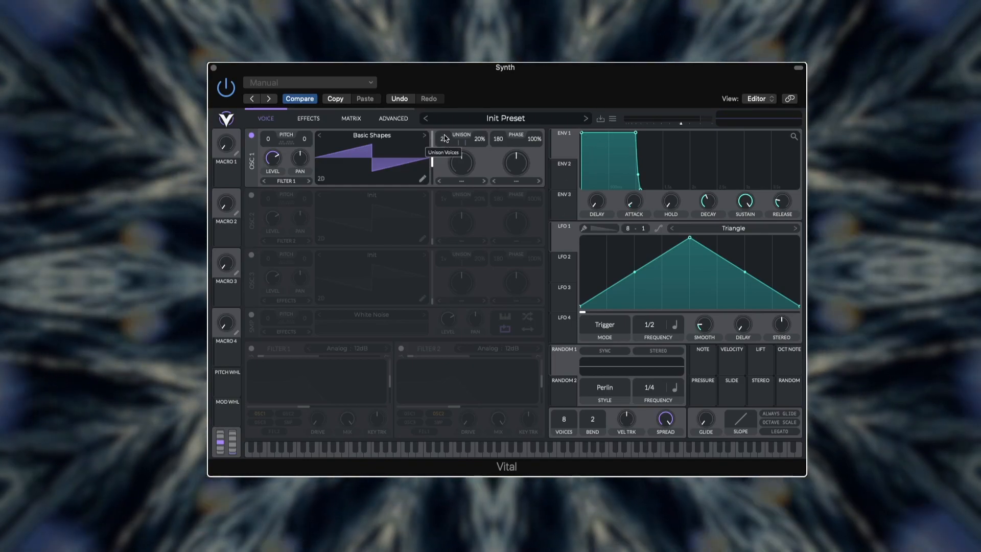
Set oscillator 1's unison to 5 voices with 5% detune and slightly lower the master volume
drag(444, 136, 482, 167)
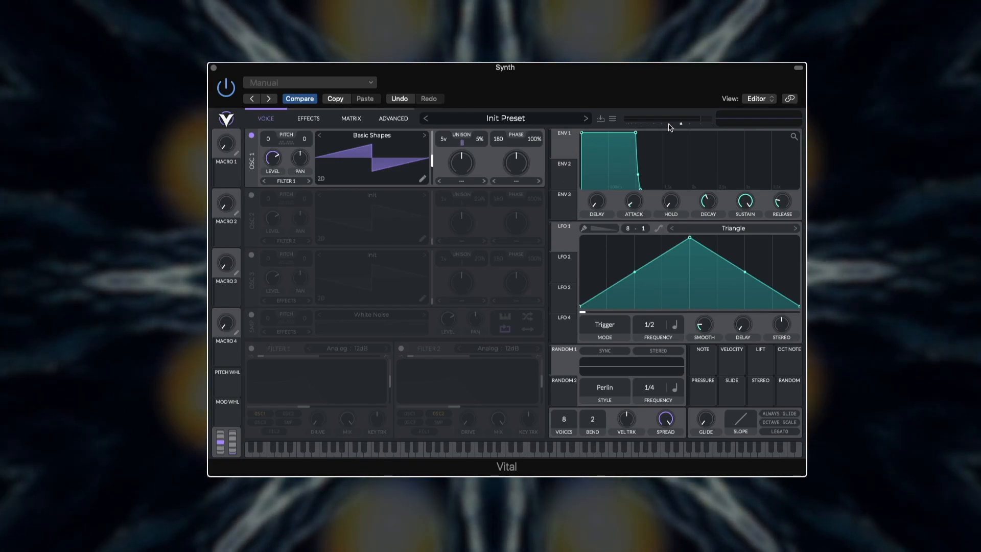
mouse_move(681, 124)
mouse_down()
mouse_move(669, 125)
mouse_move(678, 126)
mouse_up()
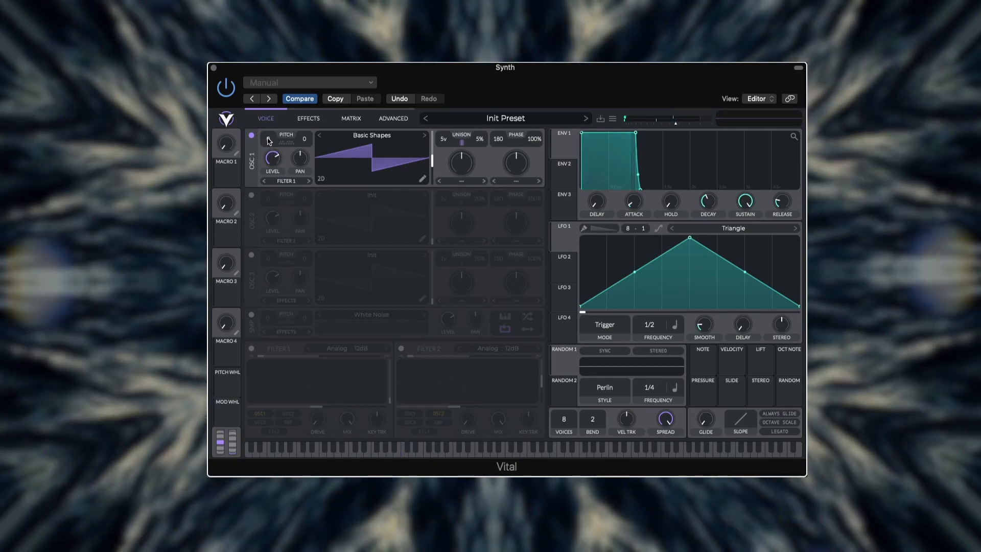
mouse_move(269, 141)
mouse_down()
mouse_move(270, 177)
mouse_move(276, 125)
mouse_up()
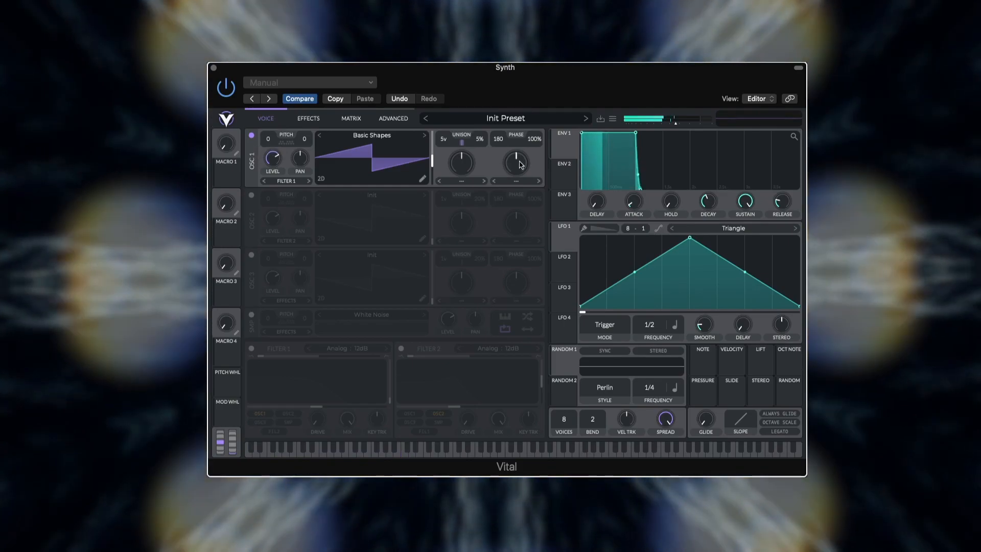
Set oscillator 1's phase to 0 and its phase randomization to 25%
drag(537, 136, 537, 155)
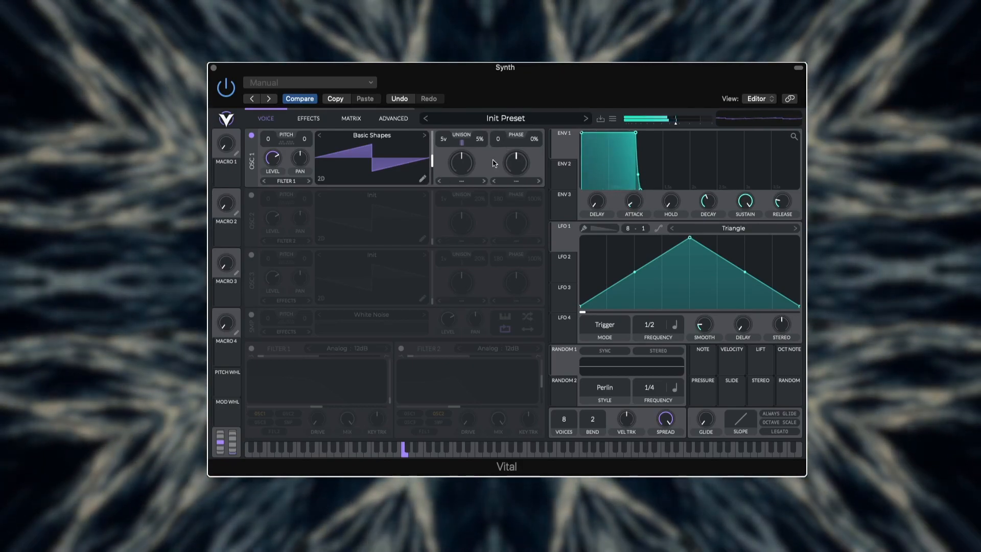
drag(501, 145, 447, 168)
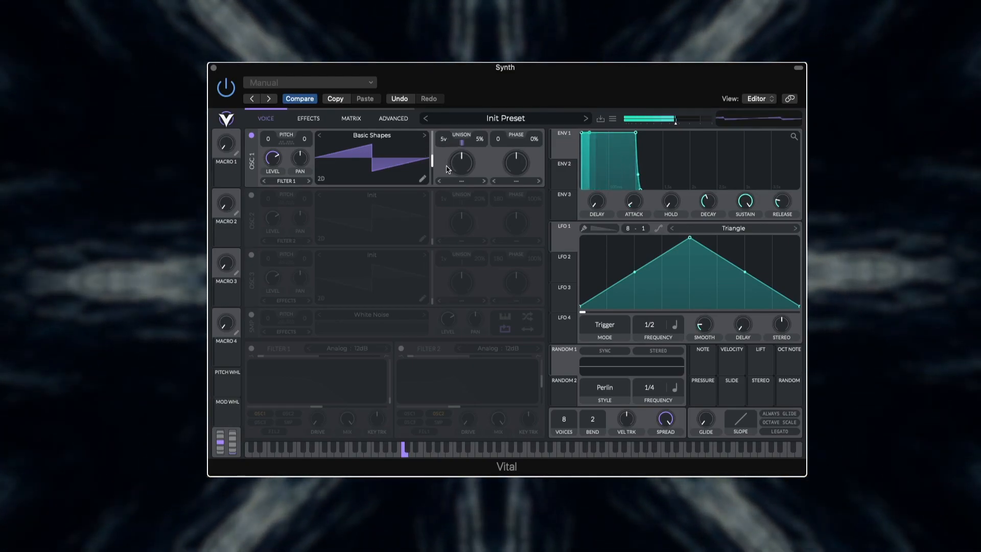
mouse_move(540, 141)
mouse_down()
mouse_move(541, 83)
mouse_move(543, 122)
mouse_up()
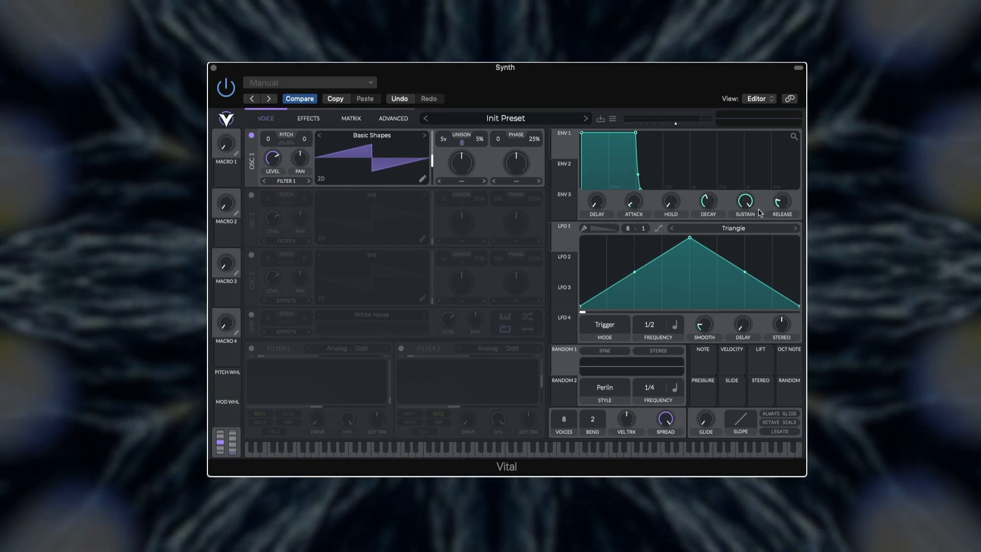
Try a long attack and a lowered sustain on Envelope 1, and bring the attack back to a short ramp
drag(583, 135, 609, 136)
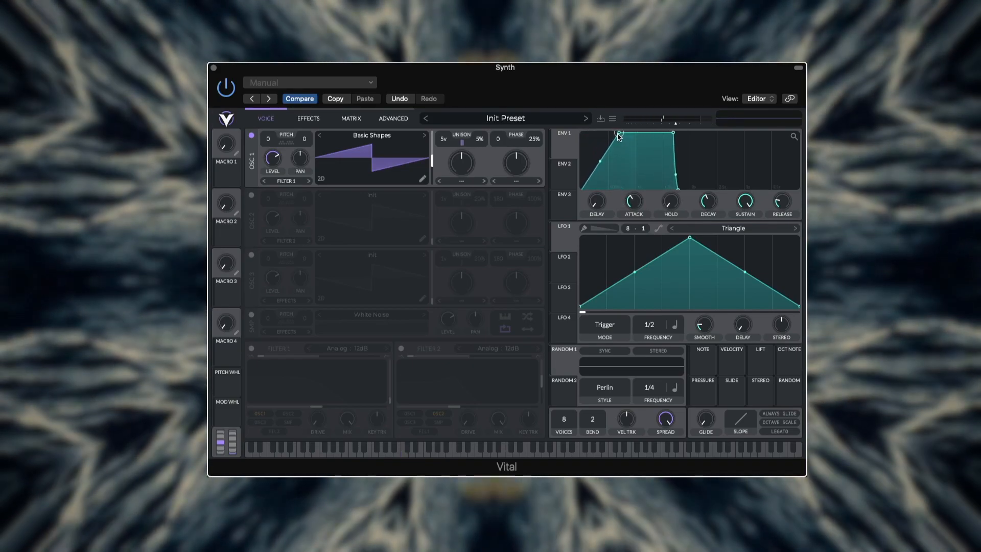
drag(633, 201, 636, 198)
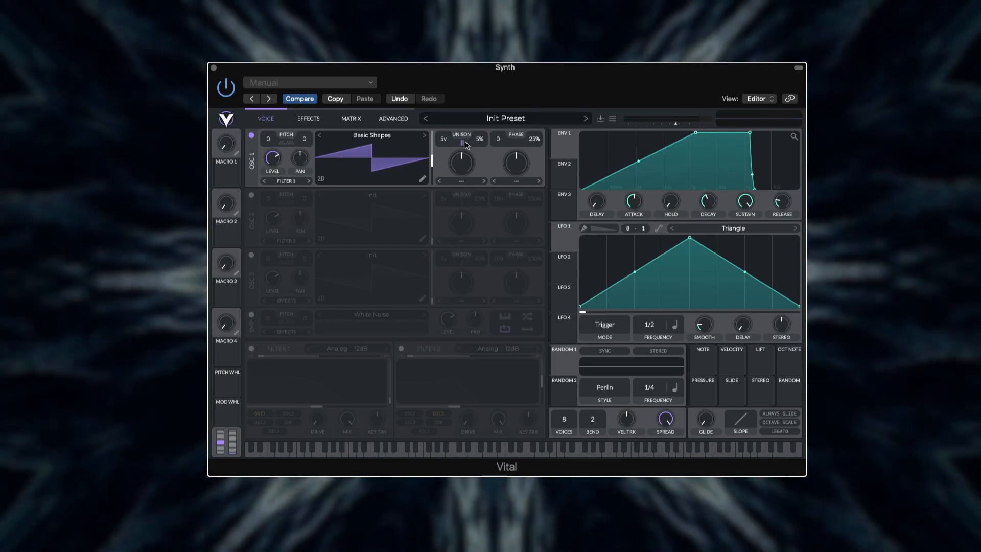
drag(706, 206, 748, 212)
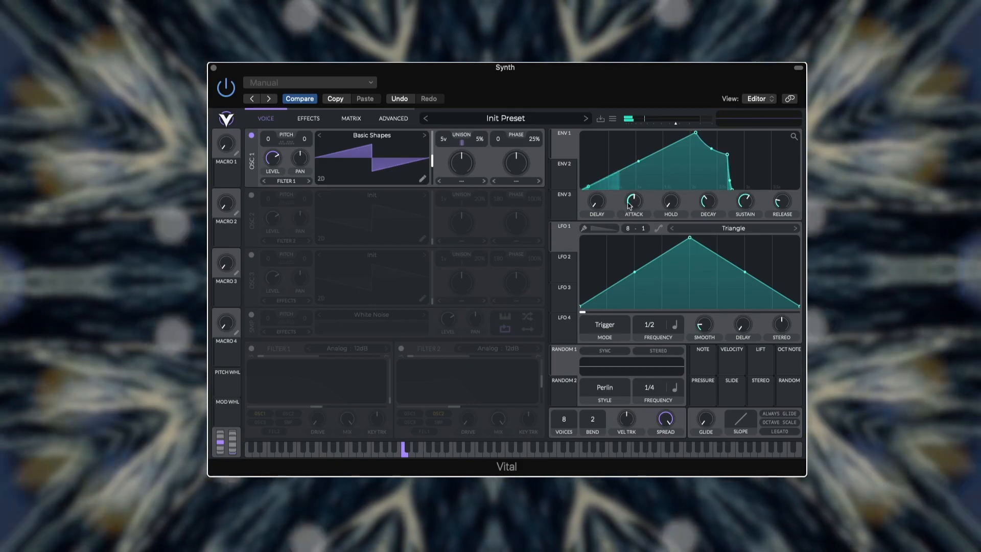
drag(639, 202, 641, 212)
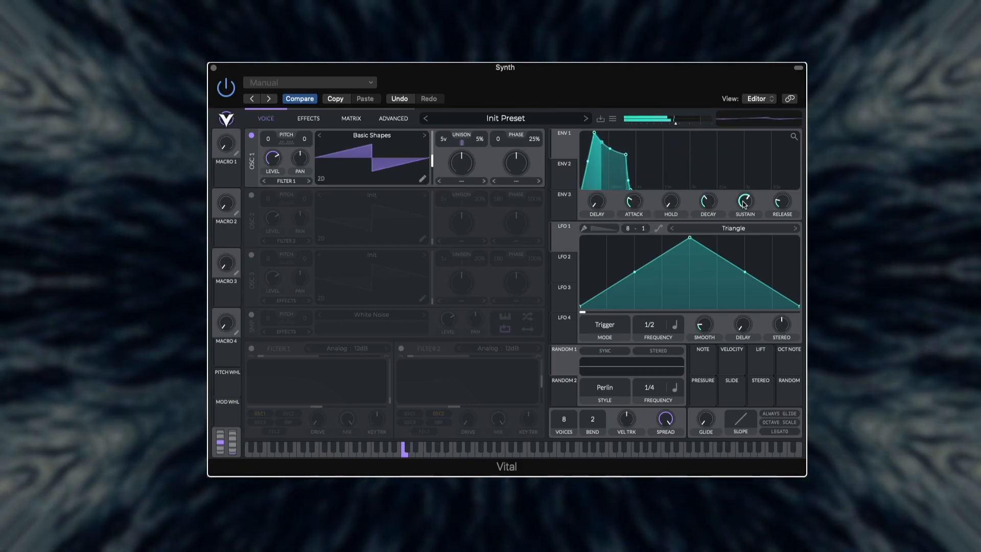
Reshape Envelope 1 into a pluck with a short attack and decay, low sustain and a moderate release
drag(743, 202, 776, 282)
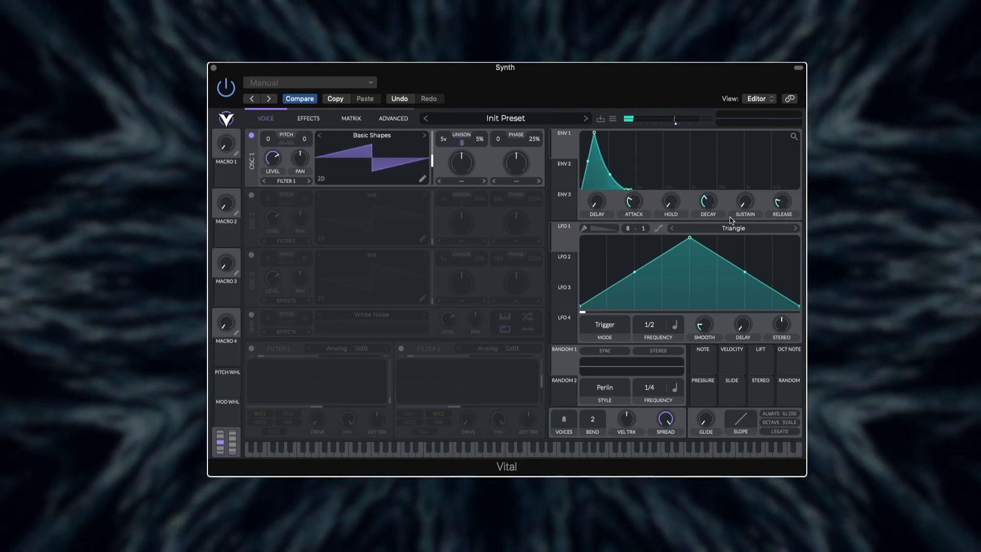
drag(711, 204, 744, 186)
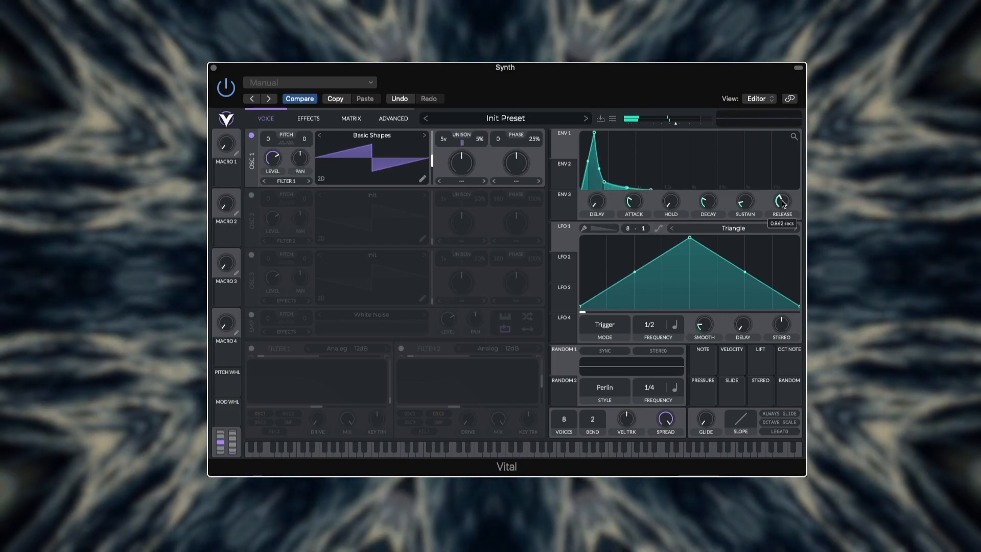
drag(755, 207, 710, 200)
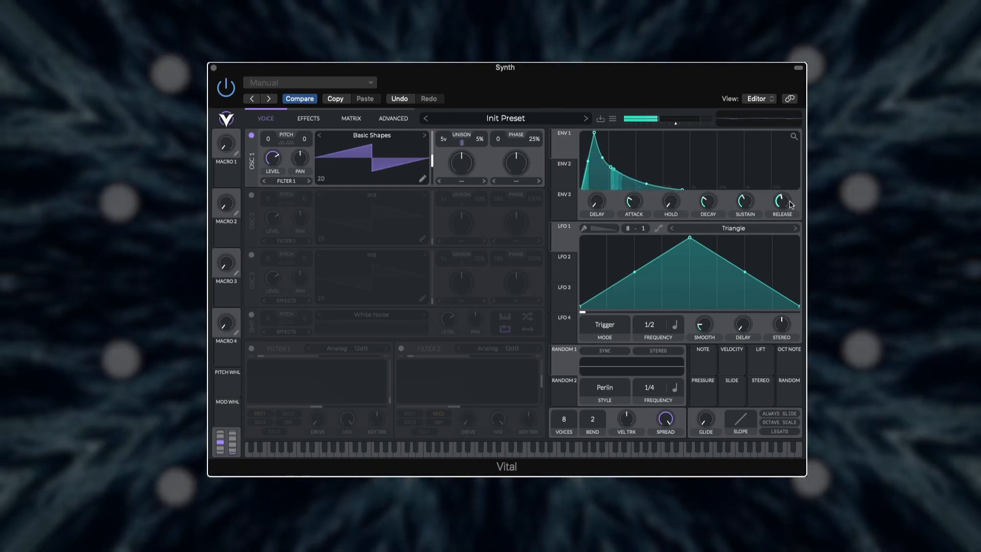
drag(783, 202, 743, 218)
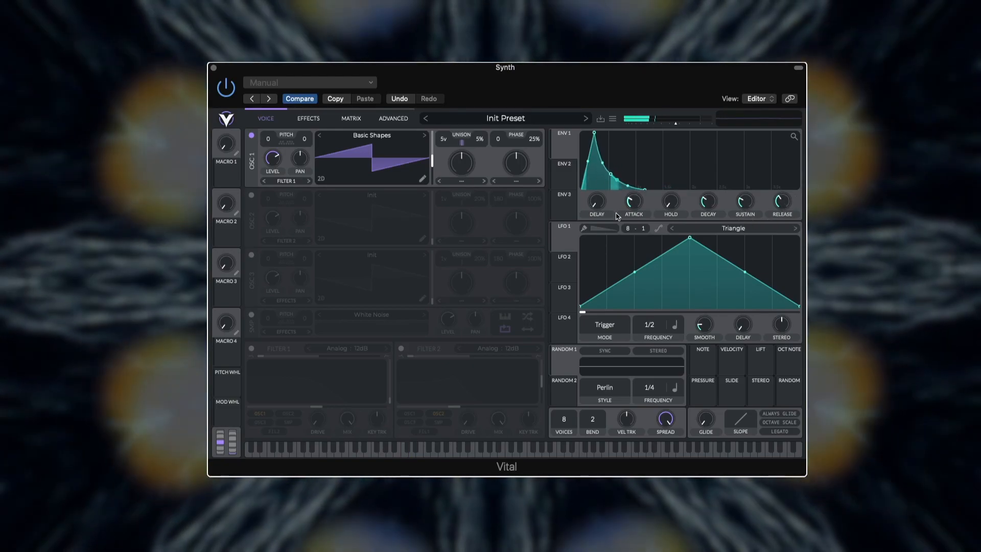
drag(631, 202, 631, 207)
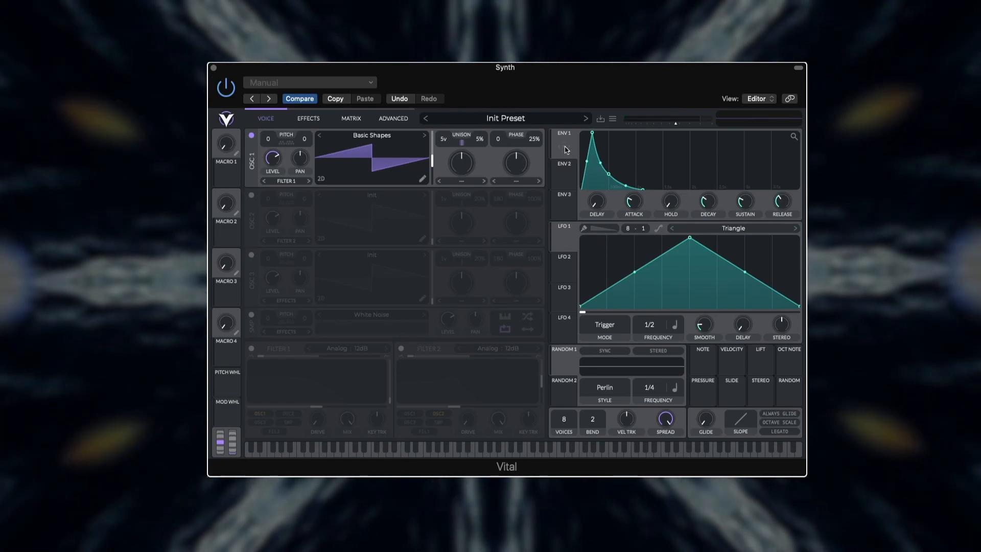
Modulate oscillator 1's pan with Envelope 1, make the modulation bipolar and raise its amount
drag(564, 148, 303, 163)
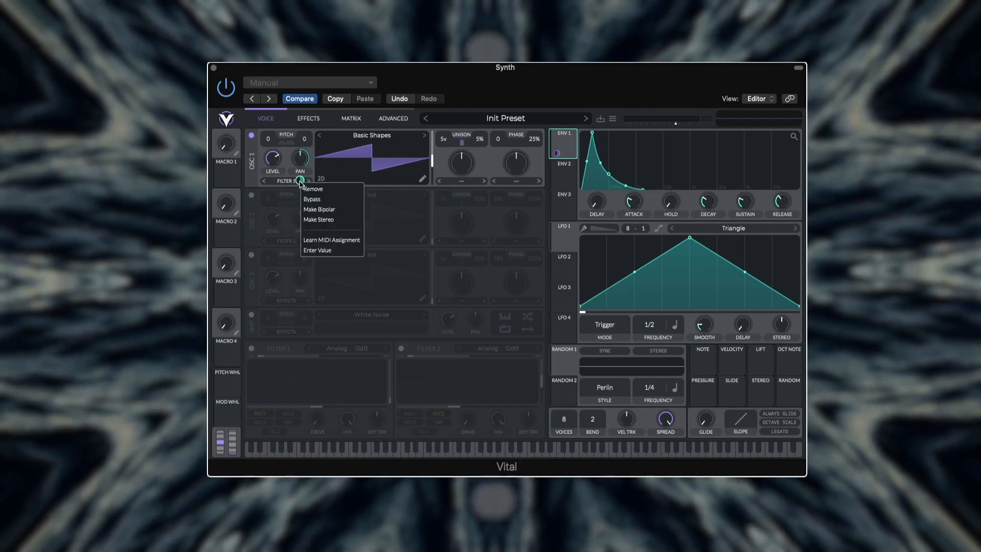
right_click(300, 181)
click(329, 213)
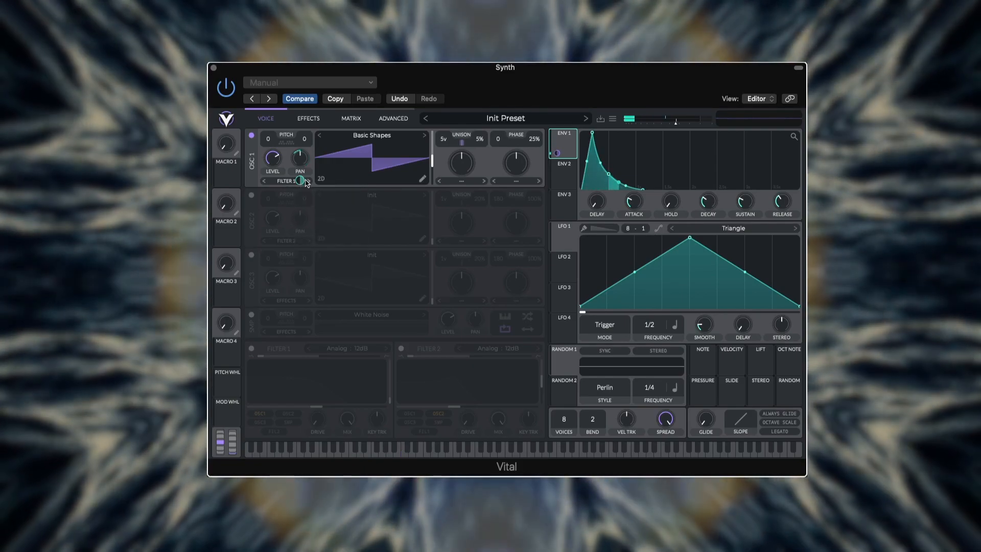
mouse_move(300, 181)
drag(301, 181, 300, 175)
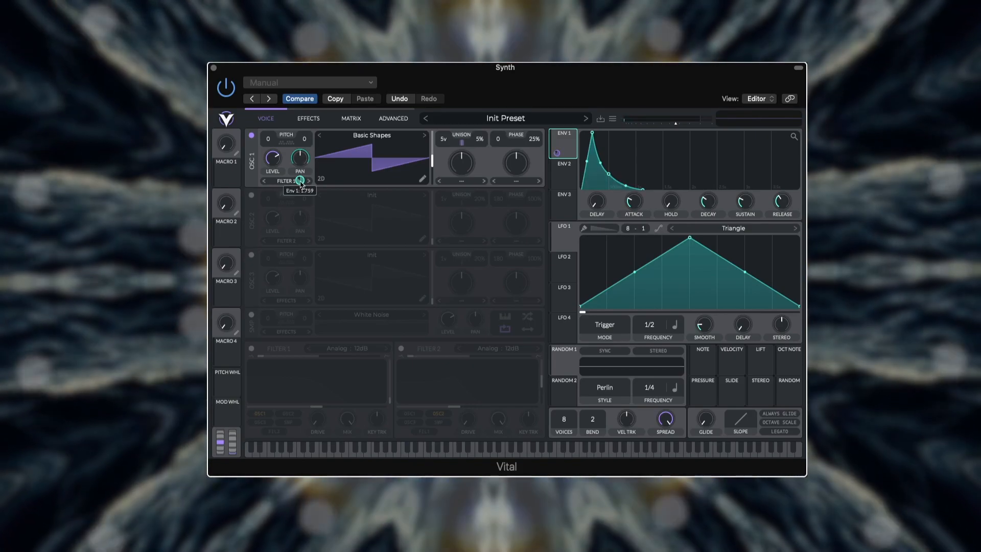
drag(300, 182, 300, 179)
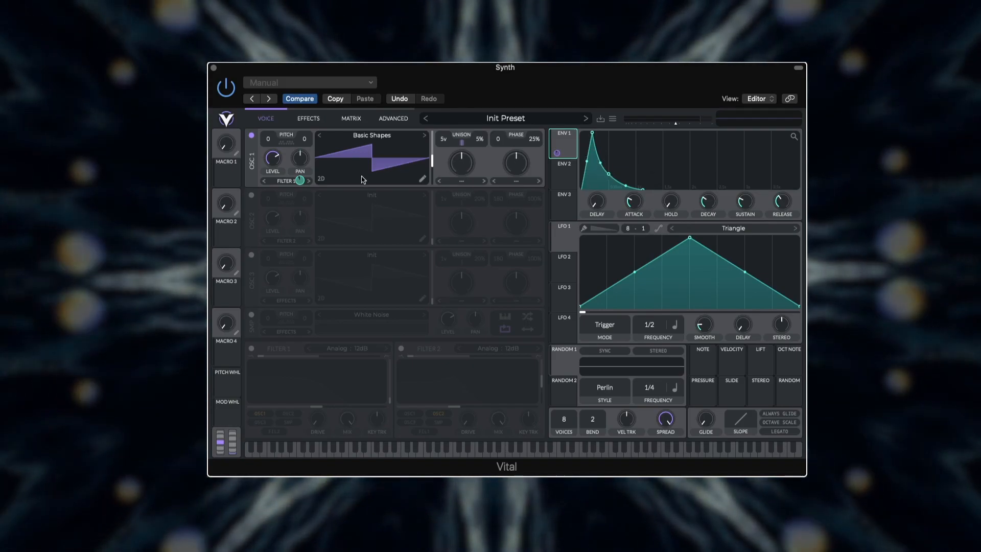
mouse_move(301, 184)
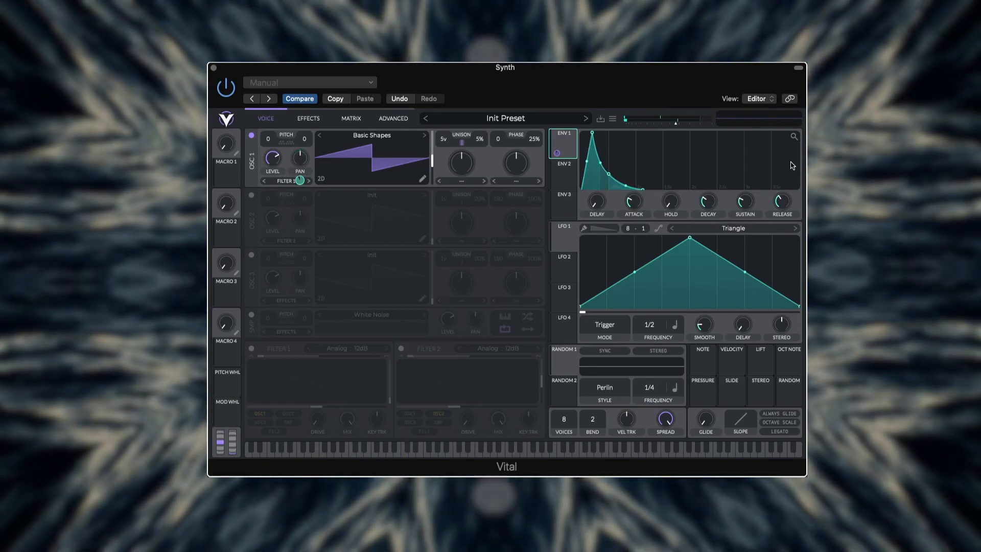
Try minimal and long releases on Envelope 1, settle on a moderate one, and remove the envelope's pan modulation
drag(778, 206, 804, 324)
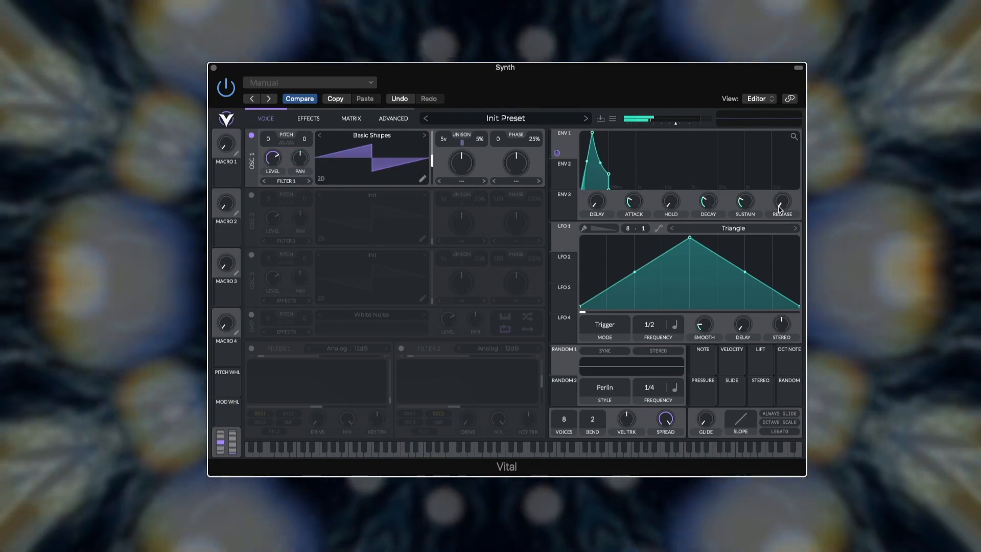
drag(780, 210, 782, 153)
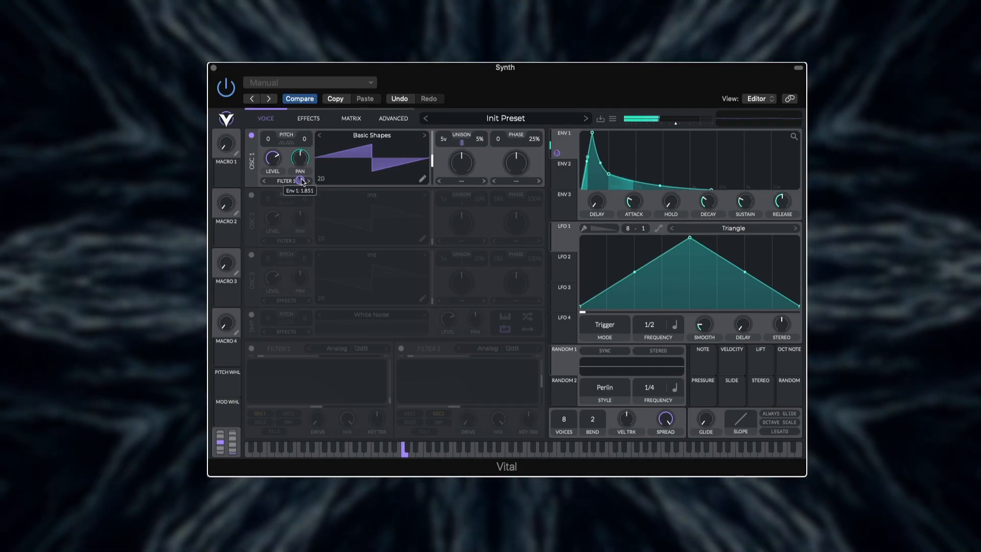
mouse_move(781, 204)
mouse_down()
mouse_move(780, 227)
mouse_move(779, 218)
mouse_up()
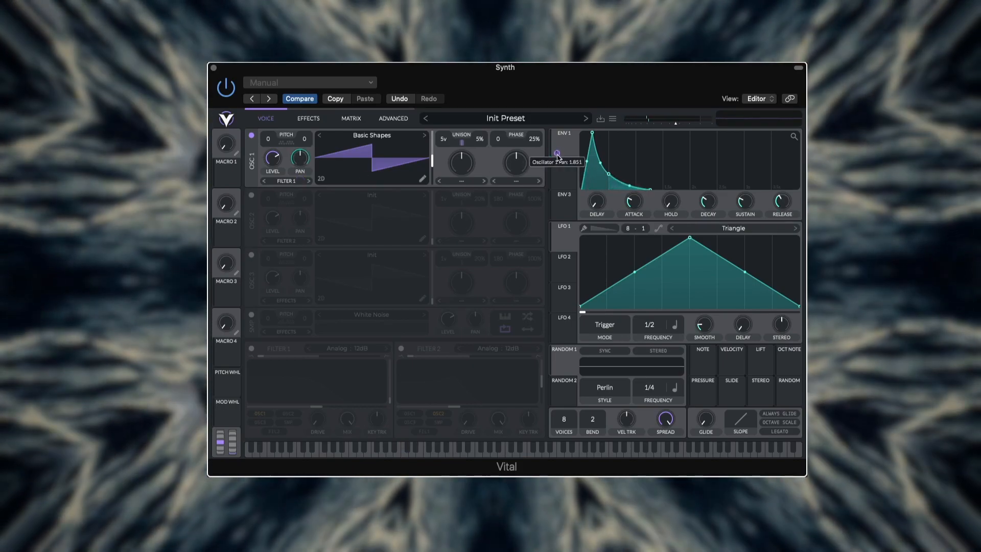
right_click(556, 153)
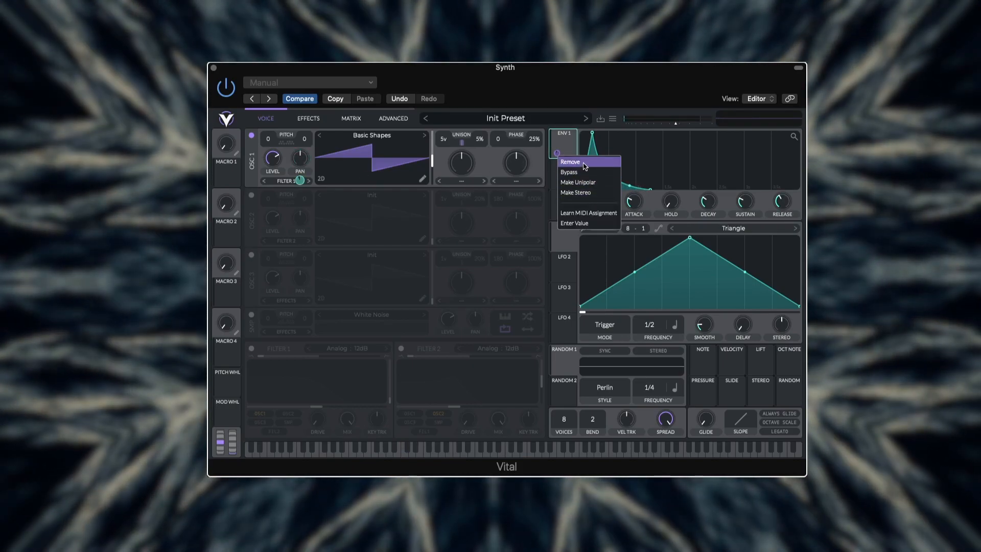
click(583, 162)
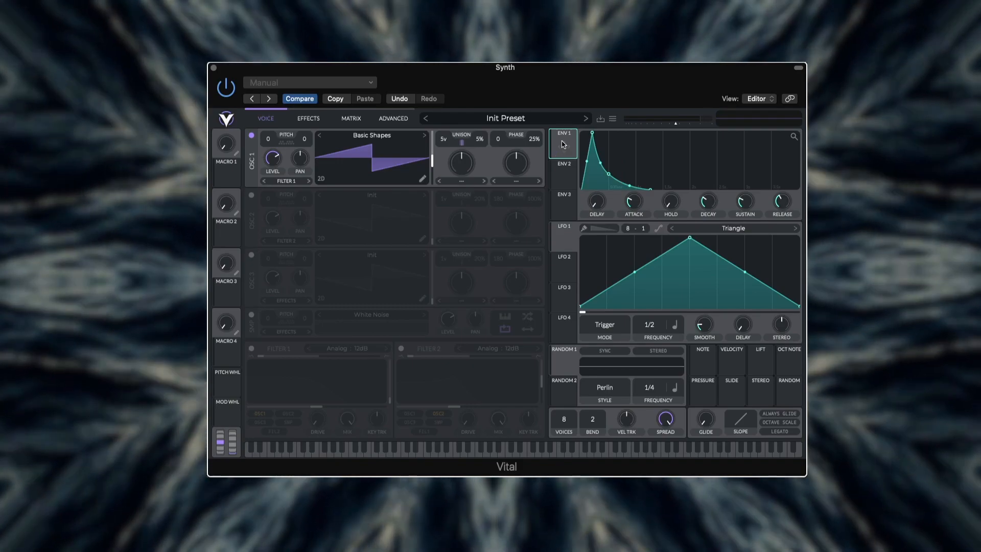
Try modulating oscillator 1's unison voices with Envelope 1, and remove that modulation
drag(563, 145, 443, 149)
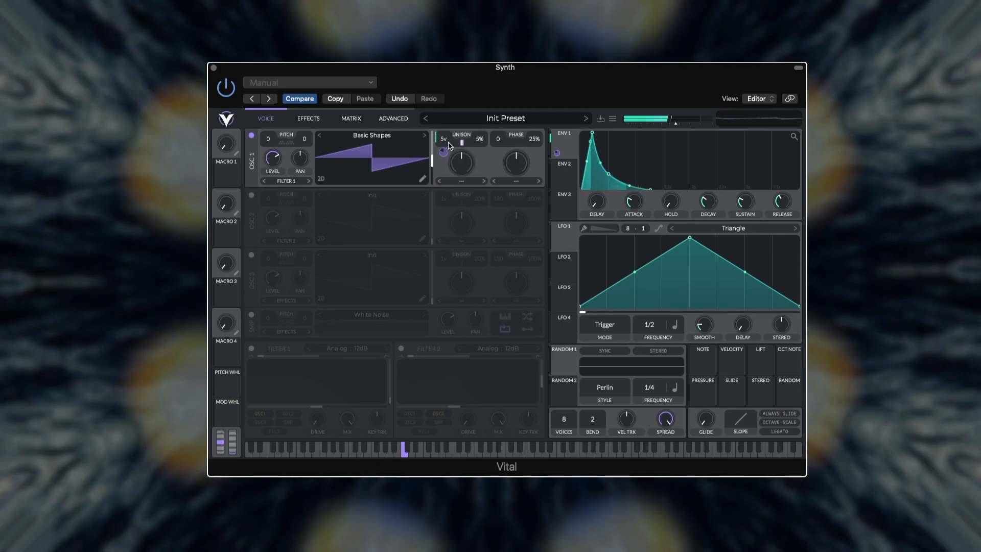
mouse_move(447, 152)
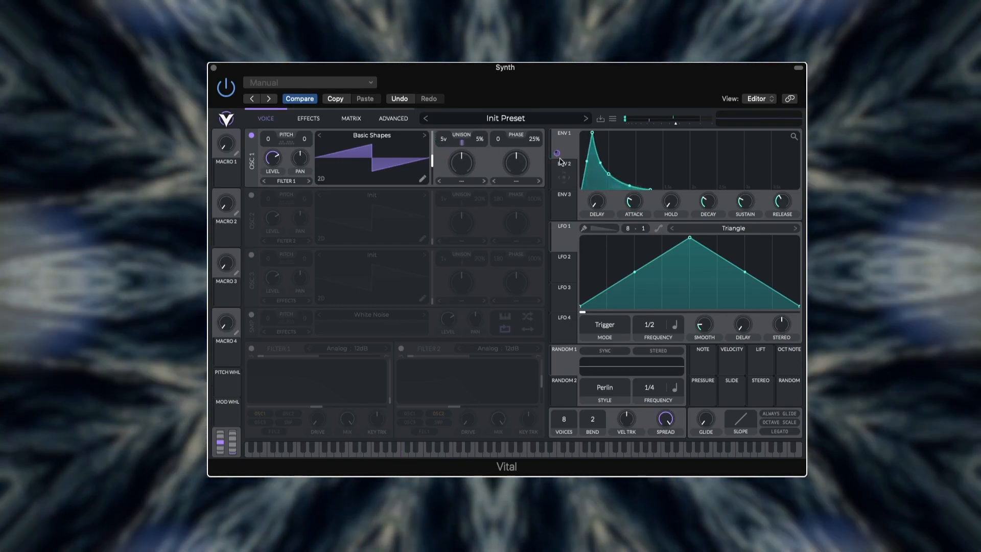
right_click(557, 153)
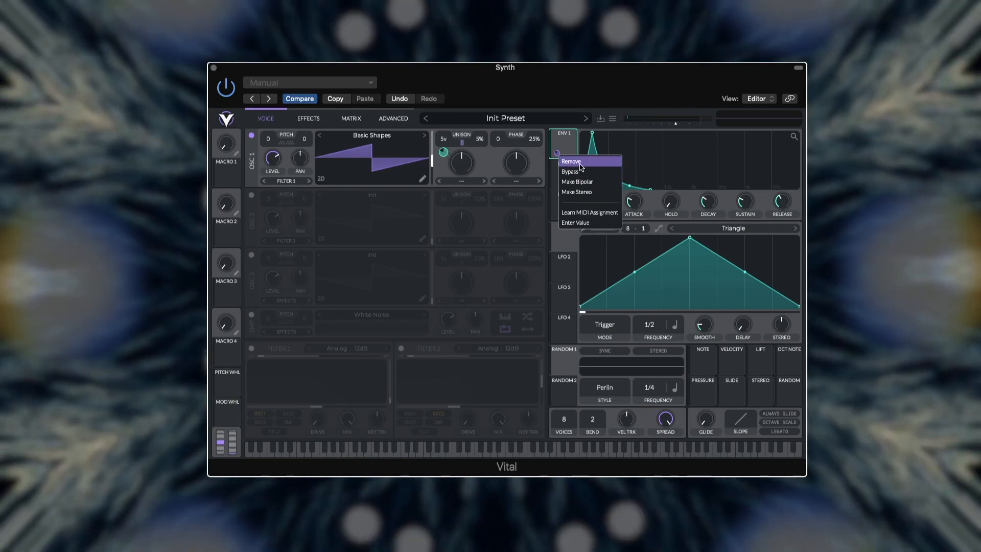
click(581, 162)
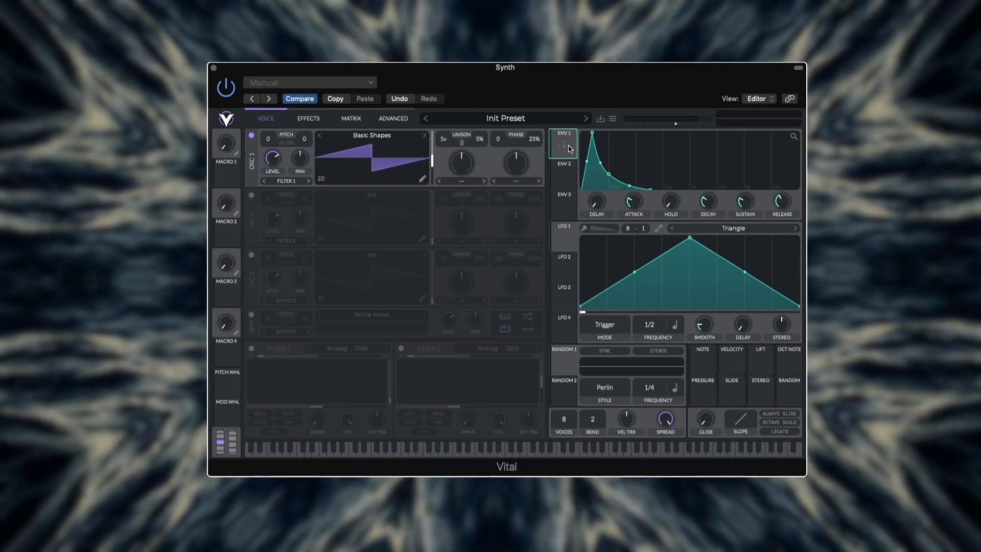
Modulate oscillator 1's pitch transpose with Envelope 1 and raise the envelope's sustain level
drag(570, 148, 268, 141)
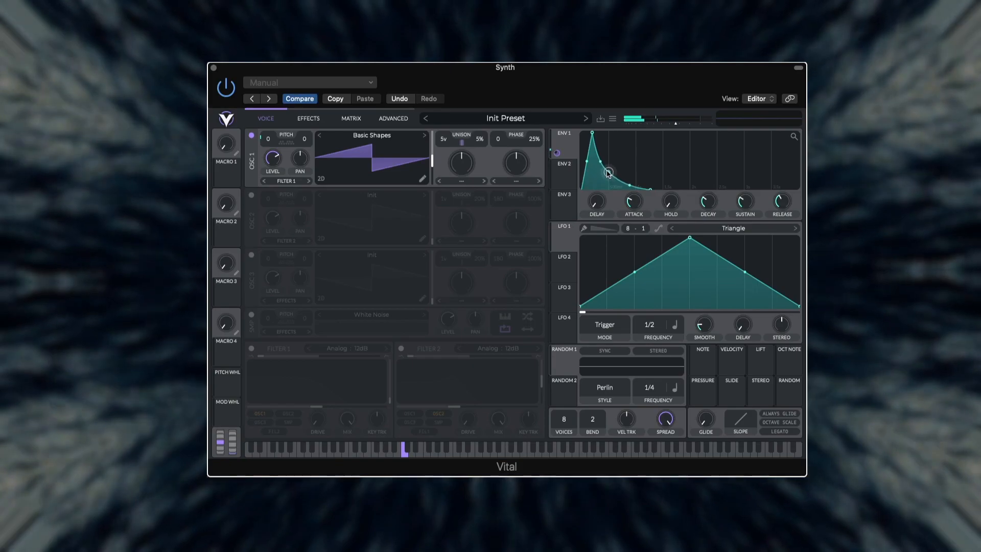
drag(608, 172, 609, 158)
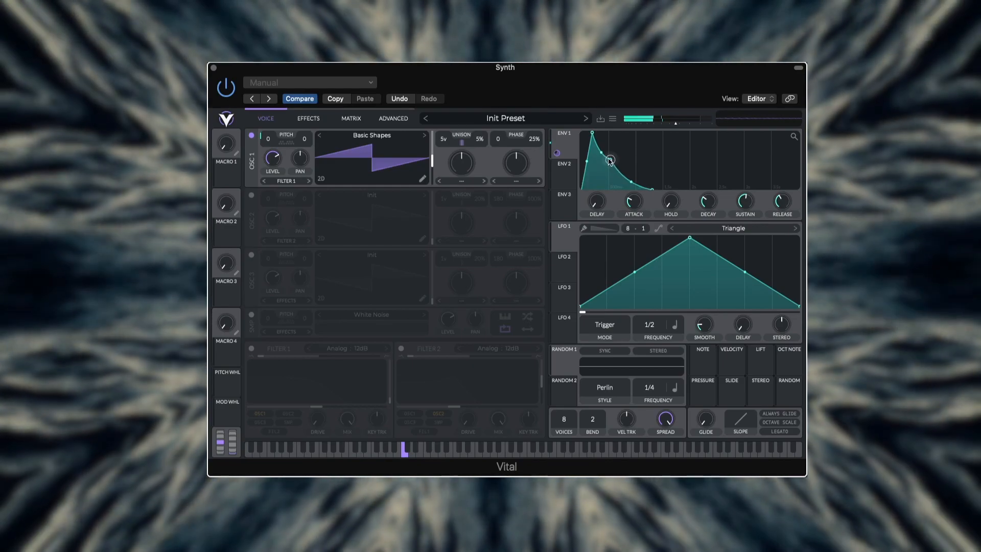
drag(609, 159, 608, 164)
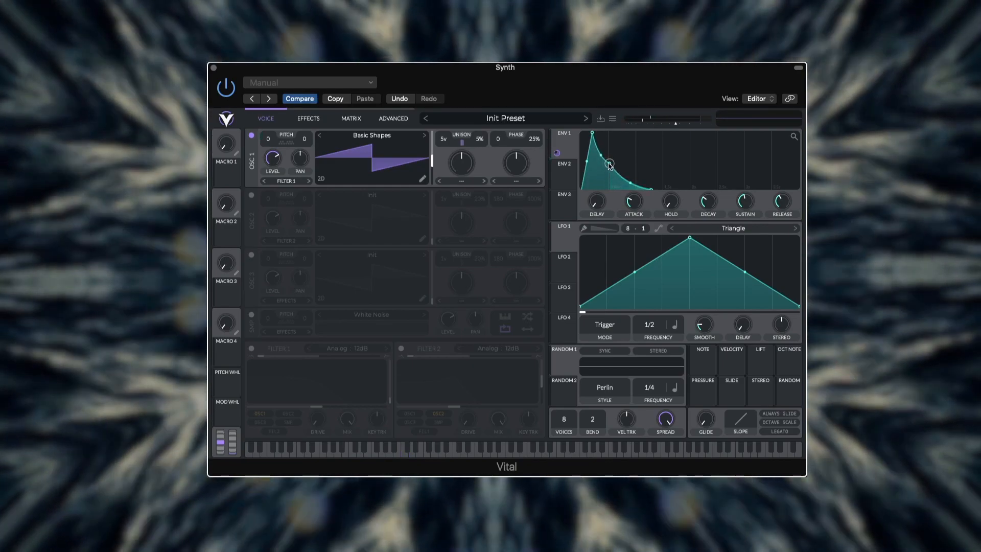
drag(610, 164, 608, 158)
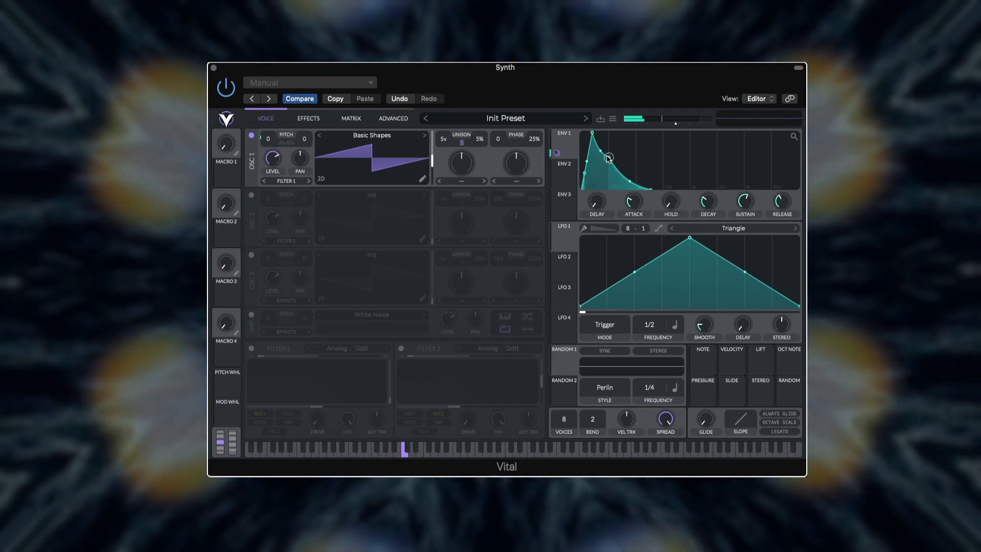
Remove Envelope 1's modulation from oscillator 1's pitch transpose
right_click(557, 153)
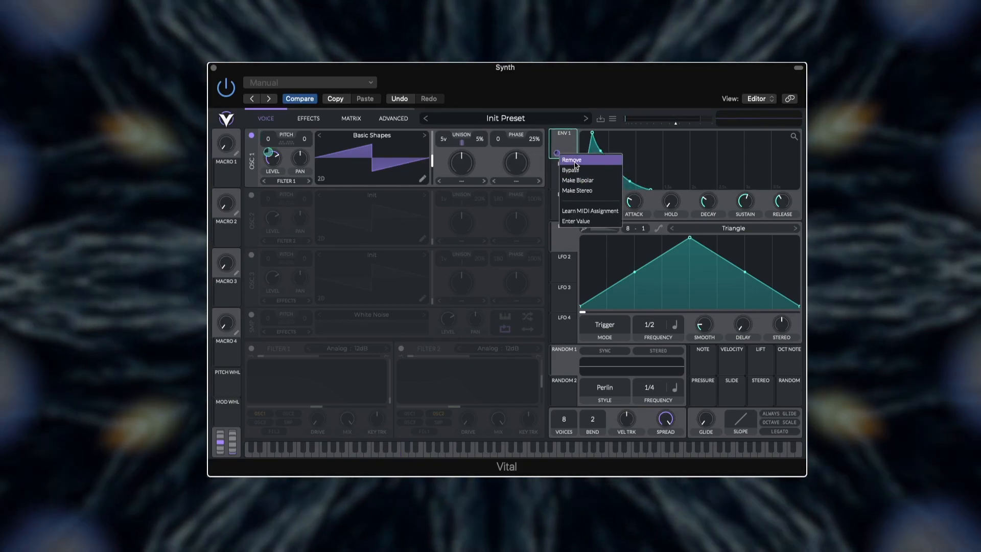
click(575, 160)
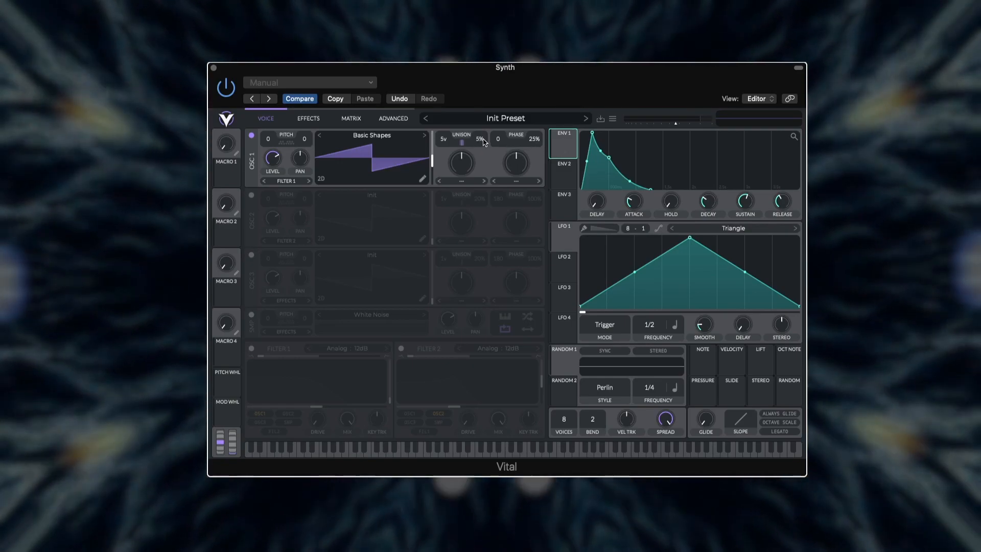
Set oscillator 1's unison to 7 voices and modulate its unison detune with Envelope 1
drag(570, 149, 441, 127)
mouse_move(611, 160)
mouse_down()
mouse_move(598, 175)
mouse_move(601, 153)
mouse_up()
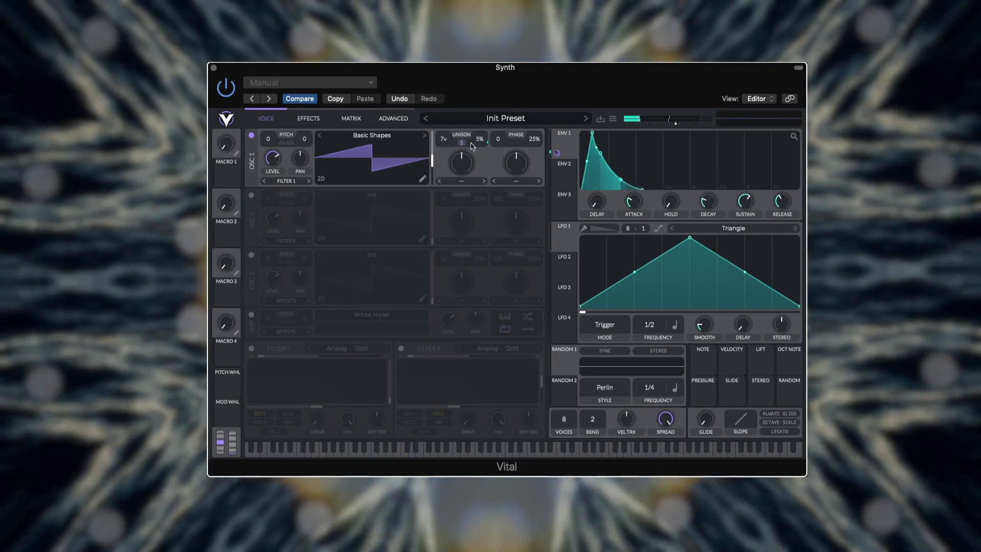
mouse_move(479, 145)
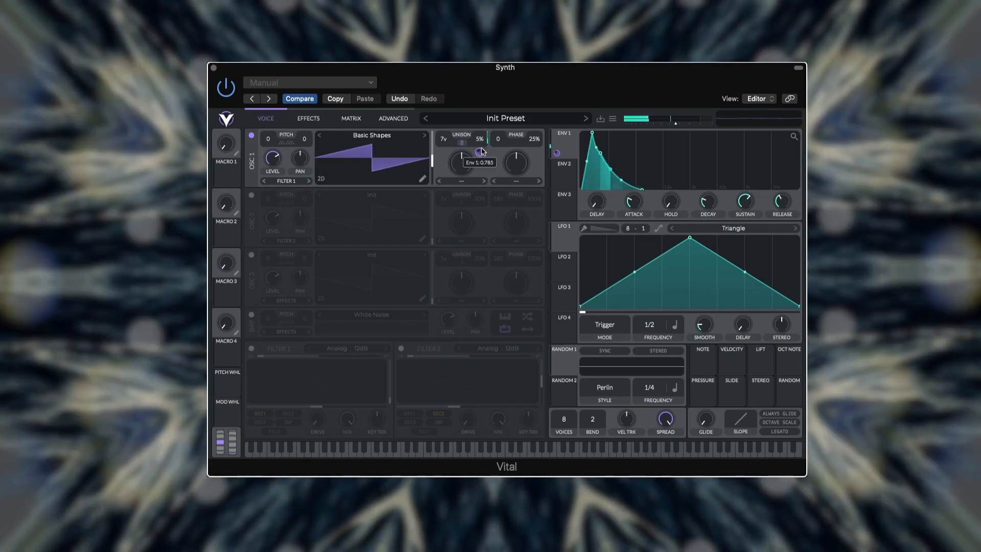
drag(480, 149, 480, 146)
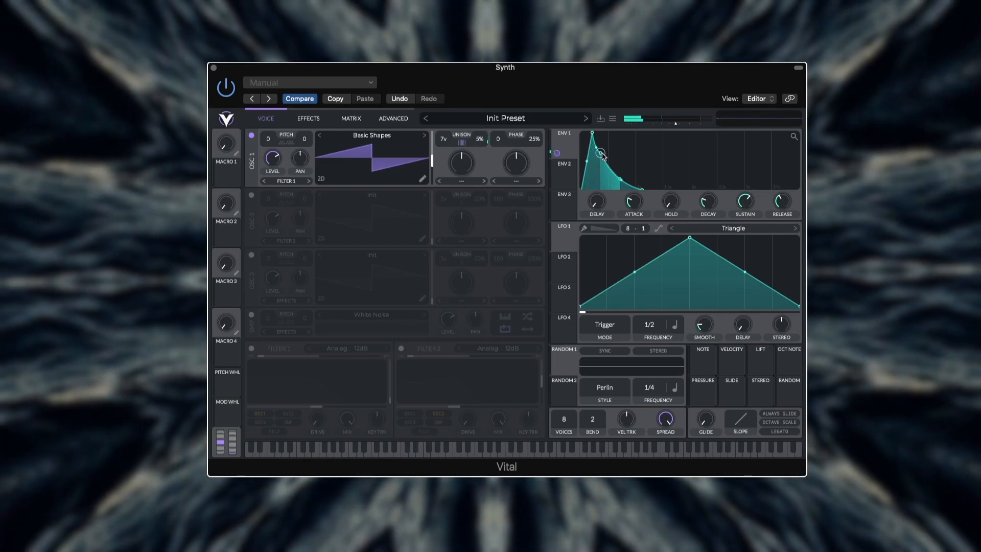
Lower Envelope 1's sustain level and remove the envelope's modulation from oscillator 1's unison detune
drag(603, 155, 604, 163)
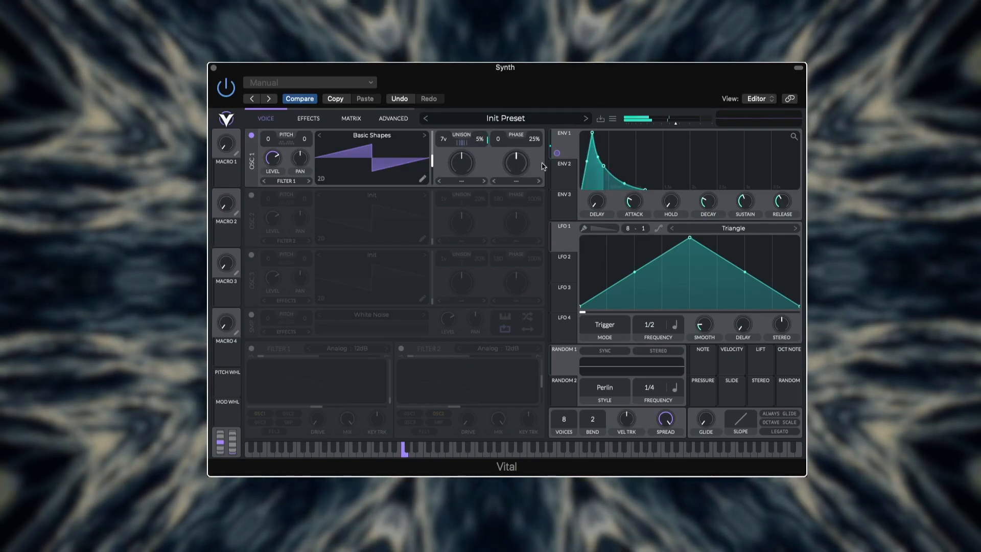
right_click(557, 156)
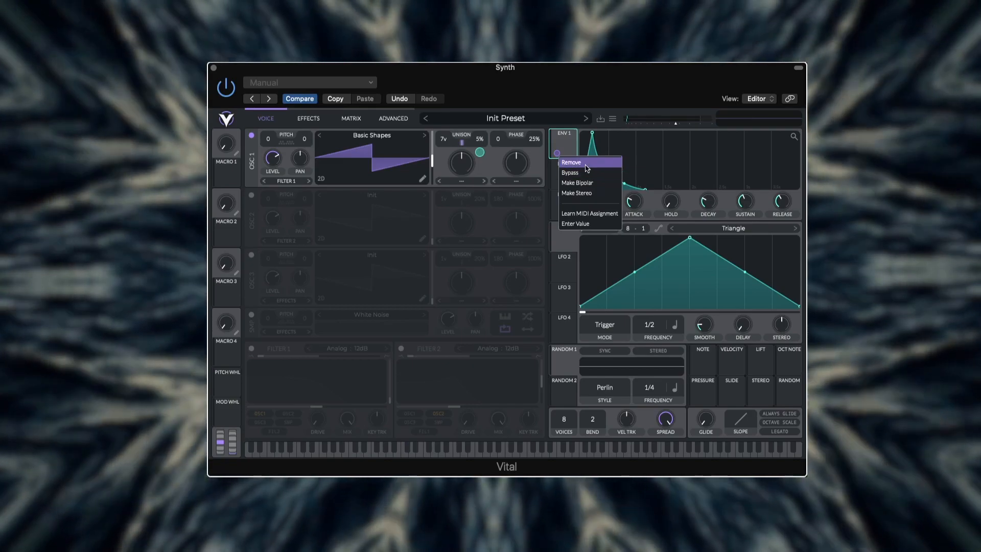
click(586, 164)
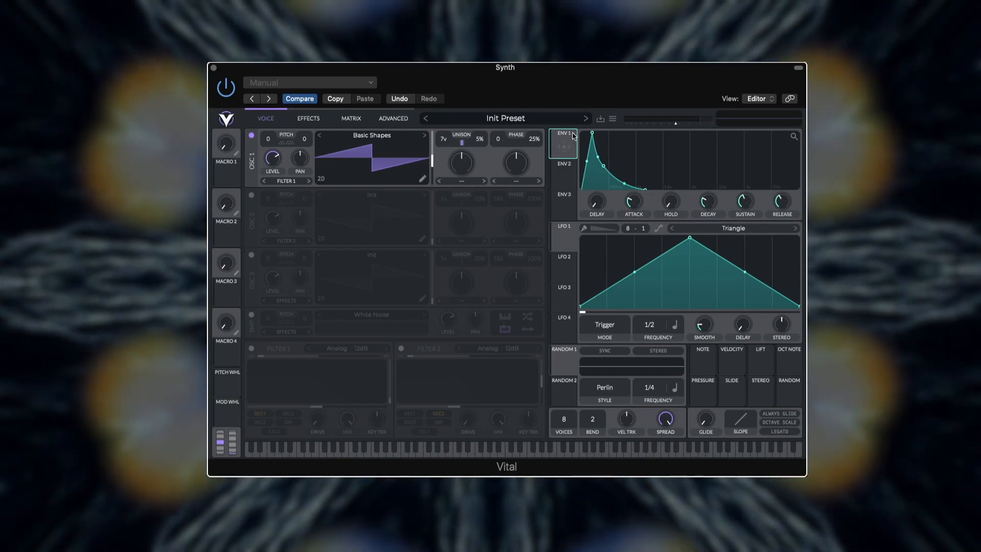
Shorten Envelope 1's attack and decay slightly and lower its sustain level
drag(631, 208, 630, 212)
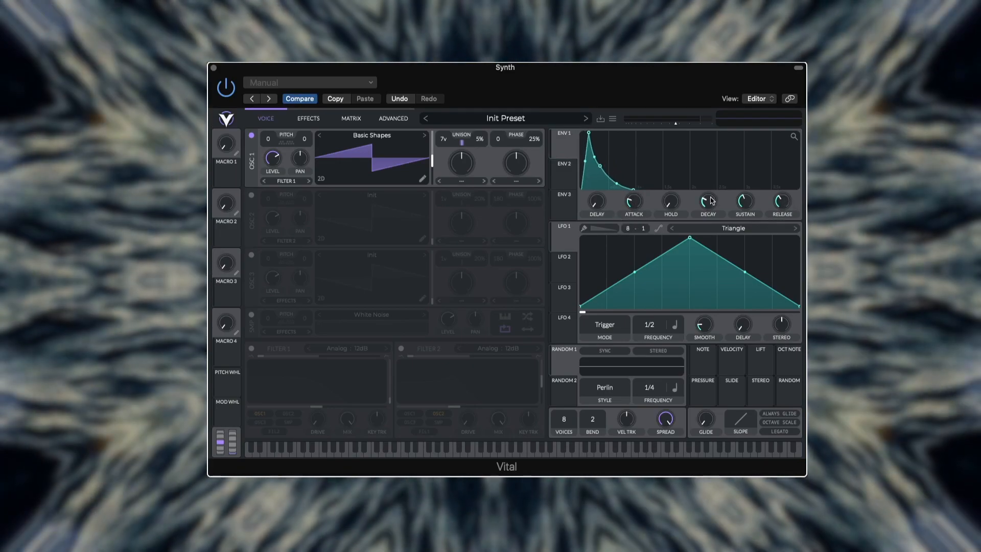
drag(711, 200, 746, 214)
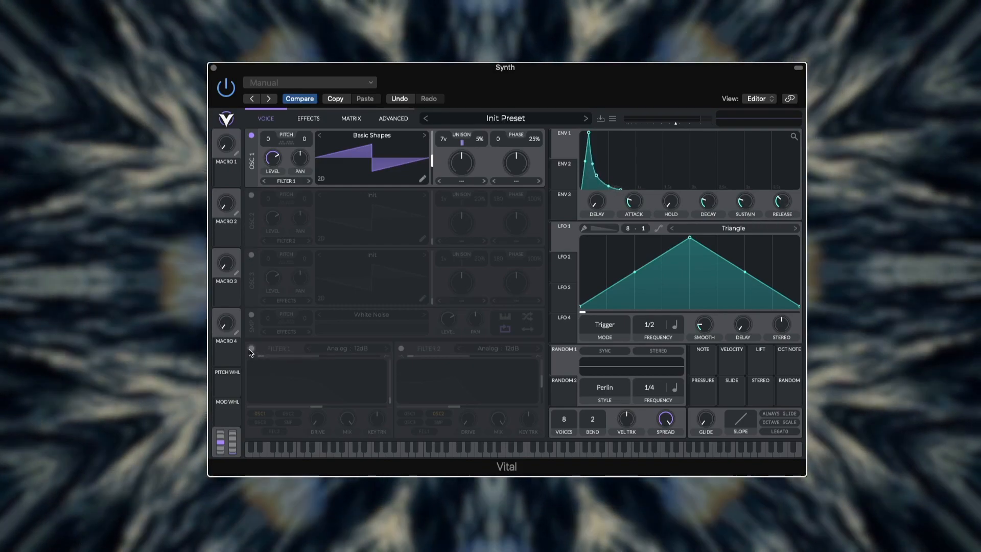
Enable Filter 1 with the Analog 24dB model, add a little drive and lower its cutoff
click(251, 348)
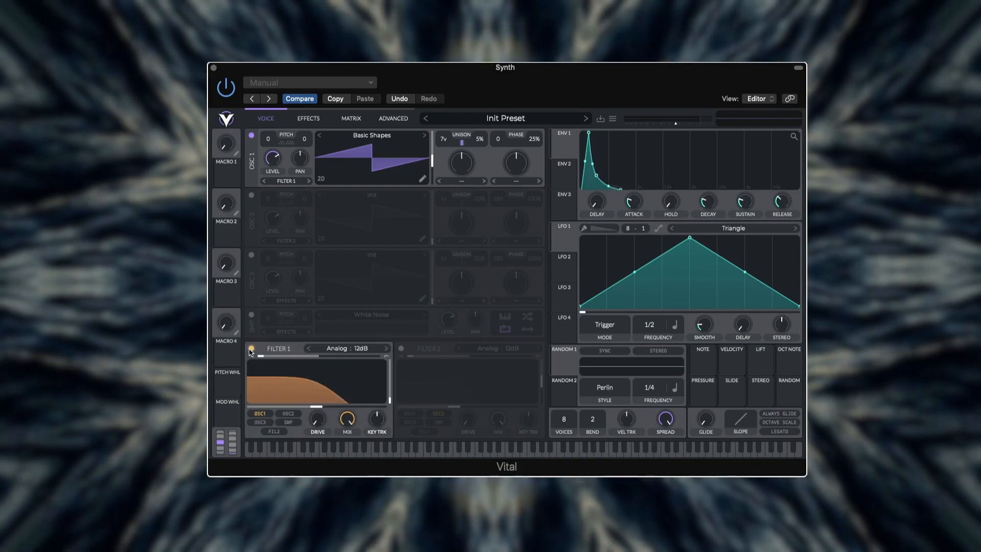
click(347, 347)
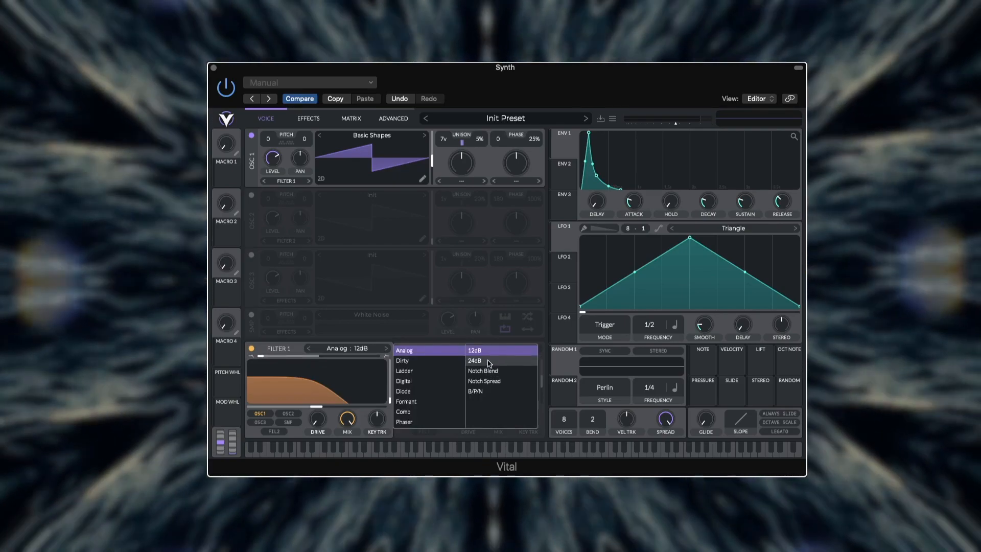
click(474, 360)
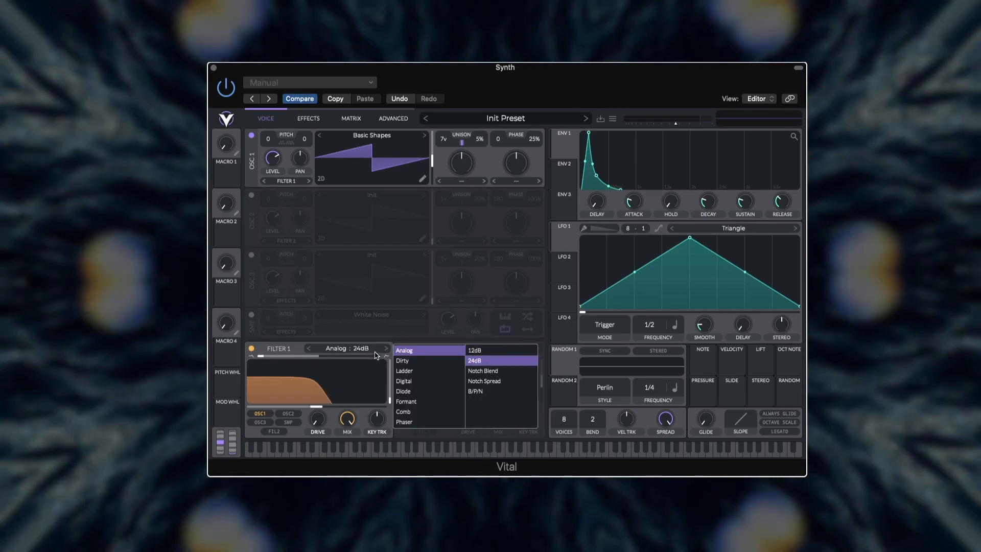
click(389, 356)
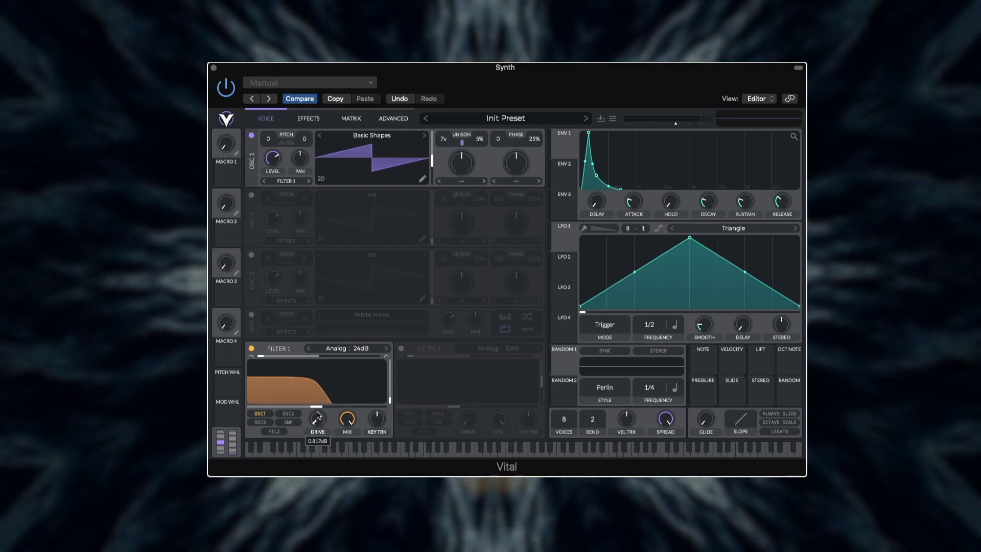
drag(316, 407, 285, 409)
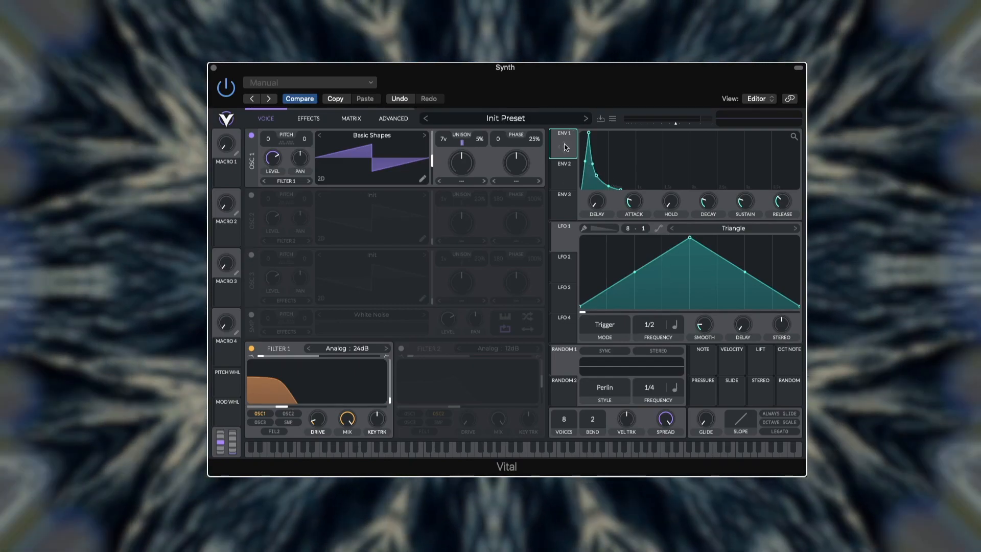
Modulate Filter 1's cutoff with Envelope 1, trying the modulation as bipolar before returning it to unipolar
drag(565, 148, 280, 407)
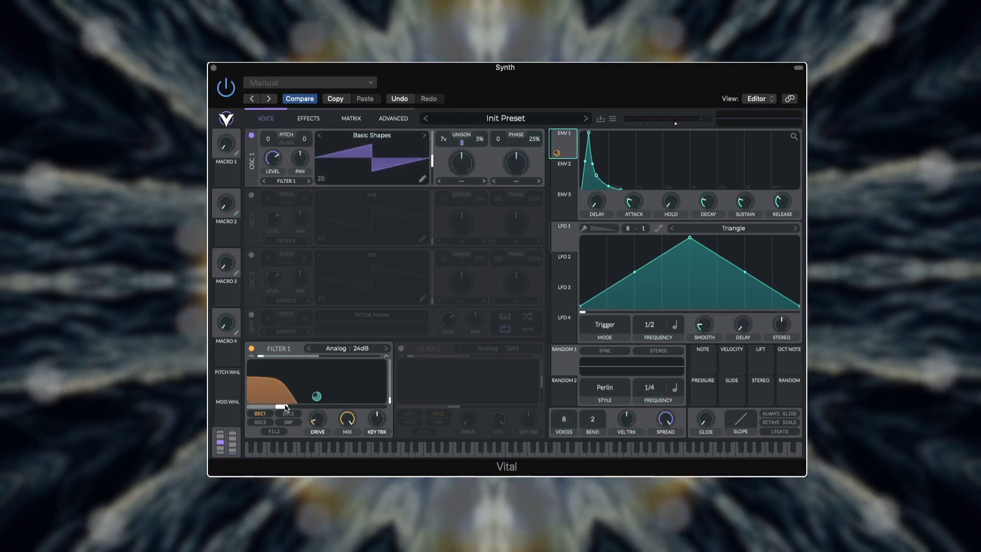
right_click(317, 398)
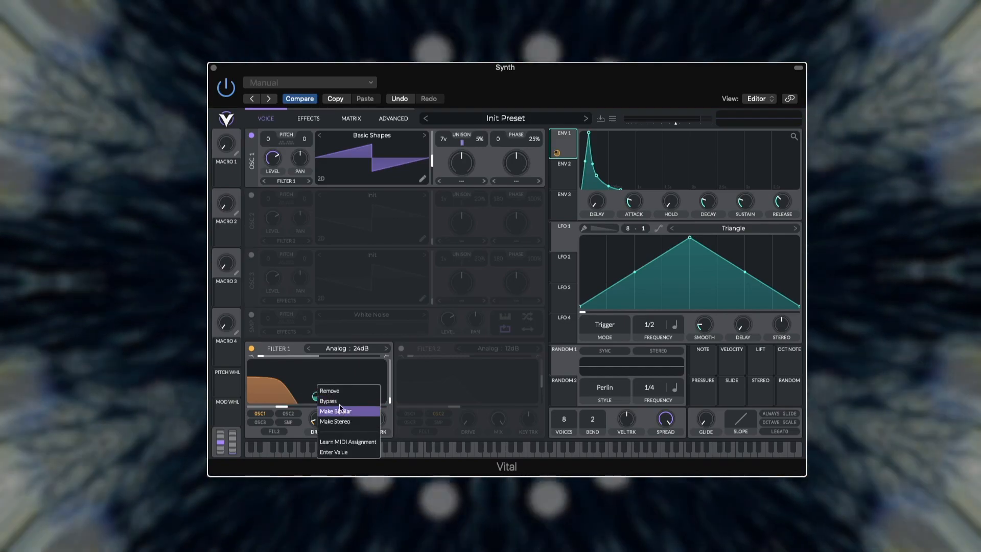
click(341, 412)
right_click(317, 398)
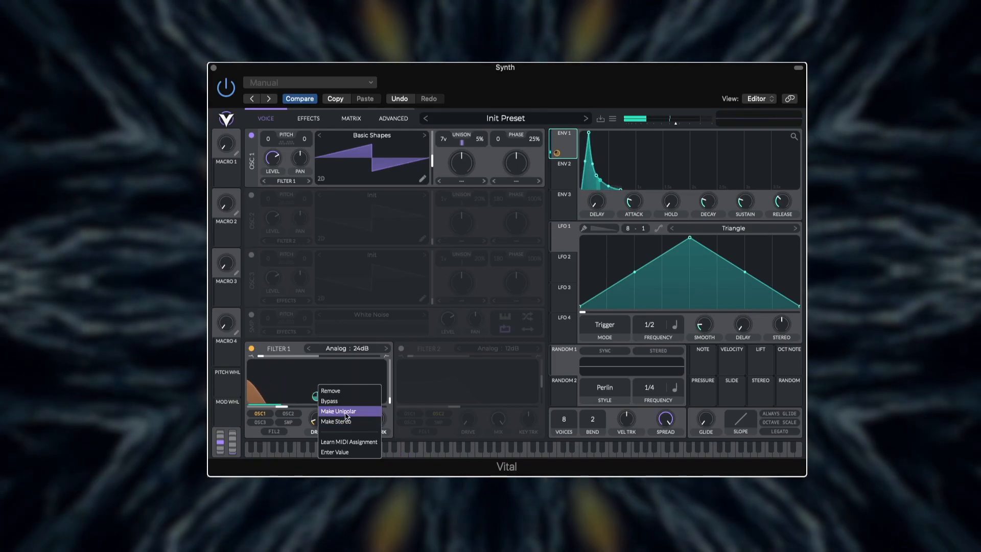
click(324, 412)
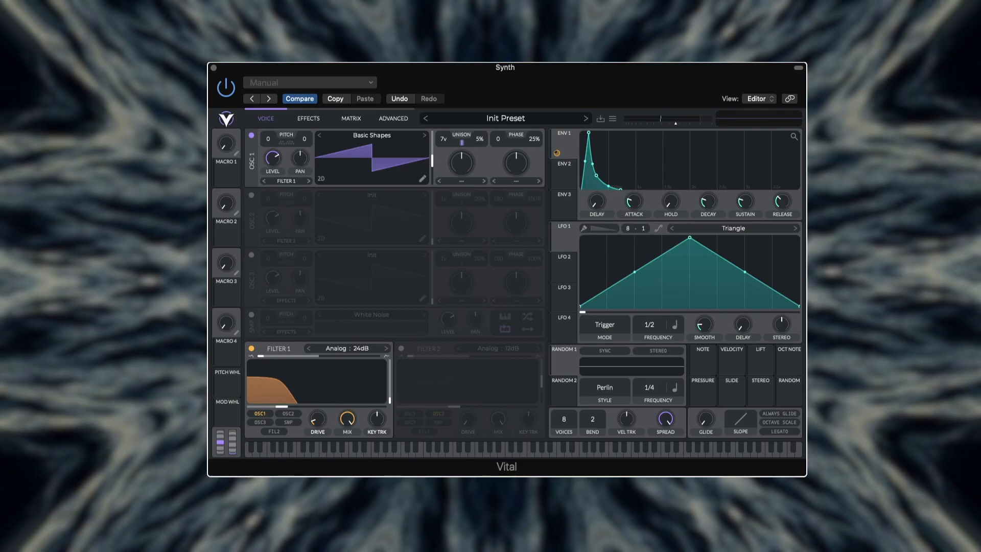
mouse_move(329, 405)
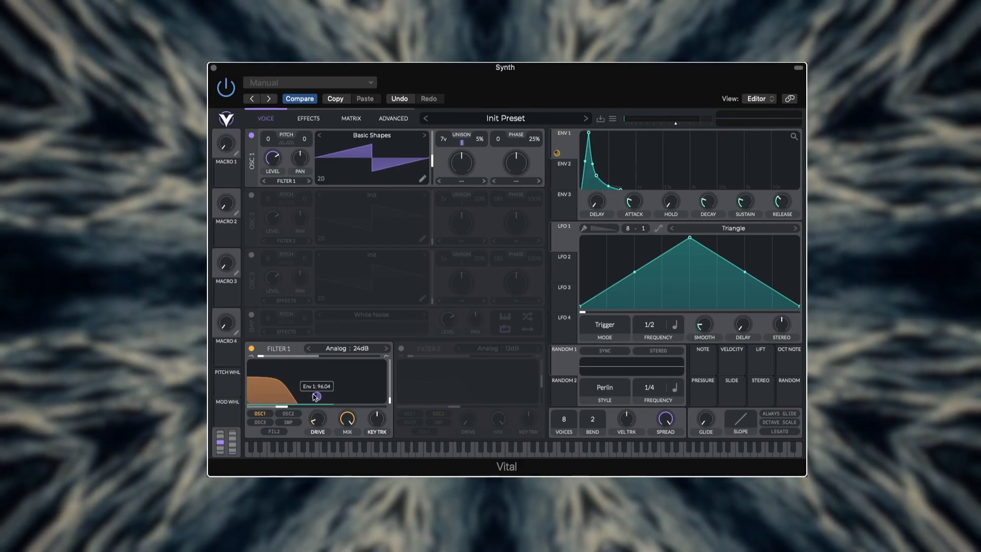
right_click(317, 396)
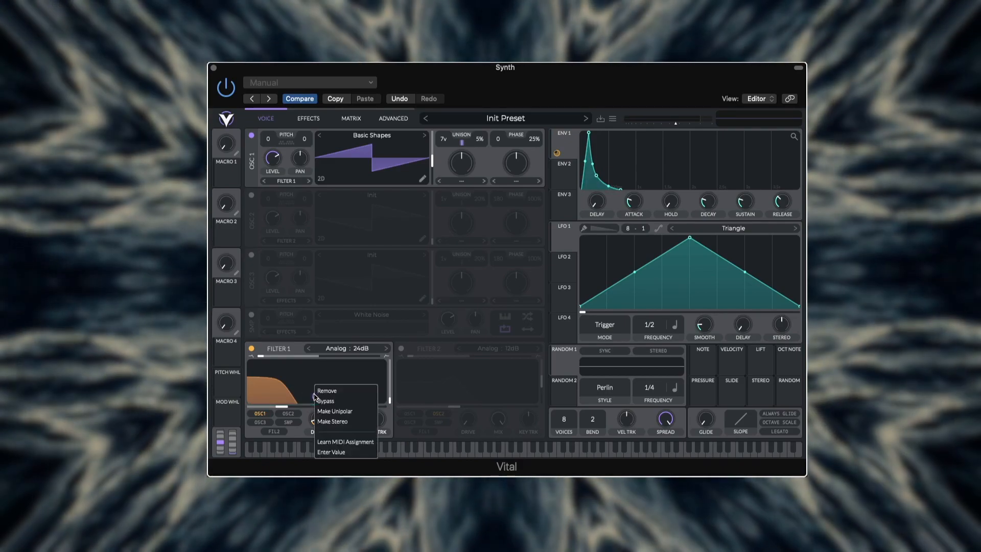
click(330, 412)
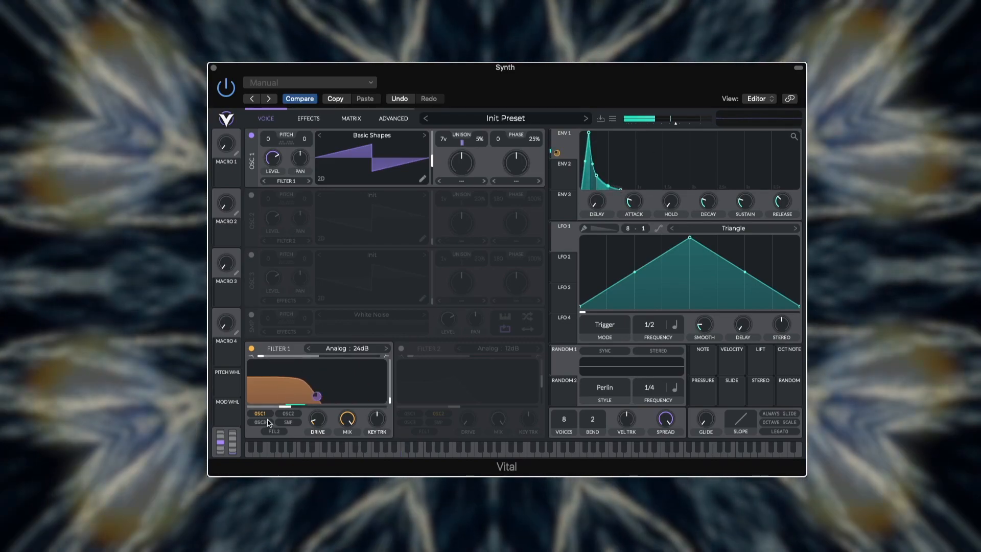
right_click(316, 395)
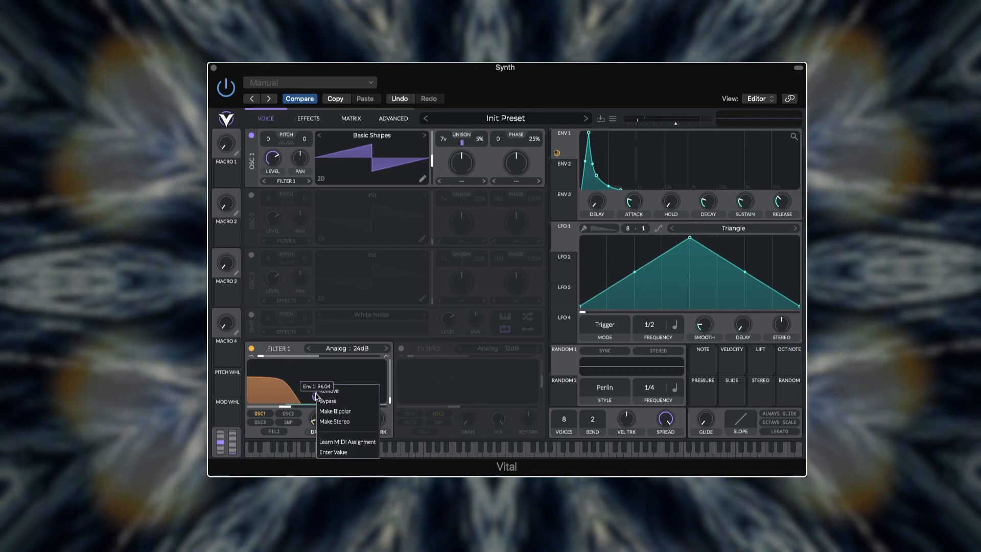
click(315, 395)
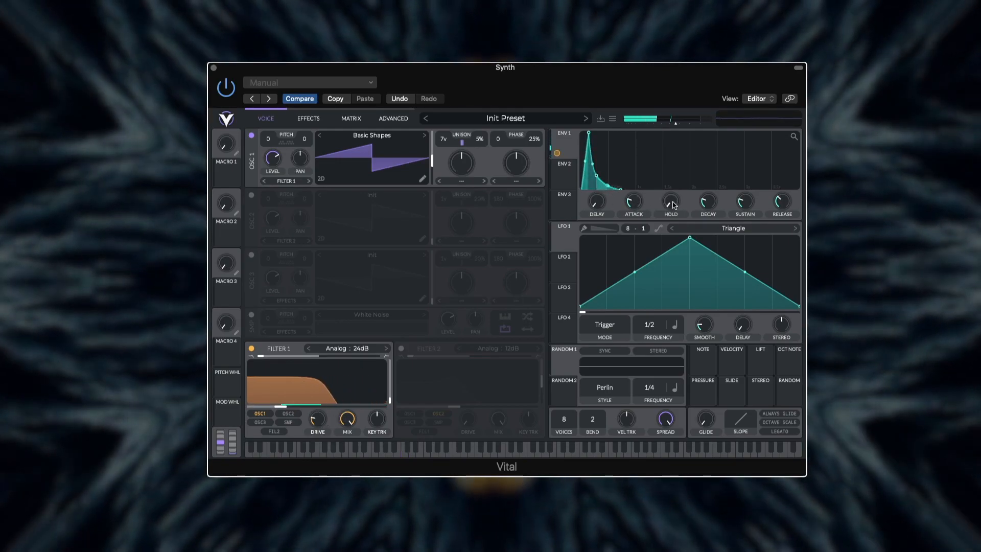
Compare instant and slower attacks on Envelope 1's filter sweep and settle on an attack of 0 seconds
drag(639, 200, 638, 262)
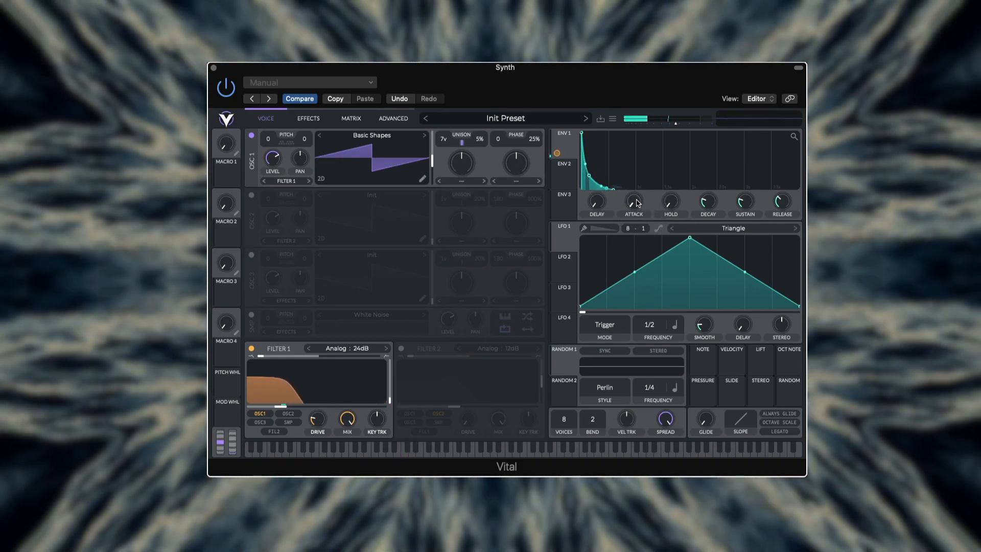
drag(636, 200, 640, 211)
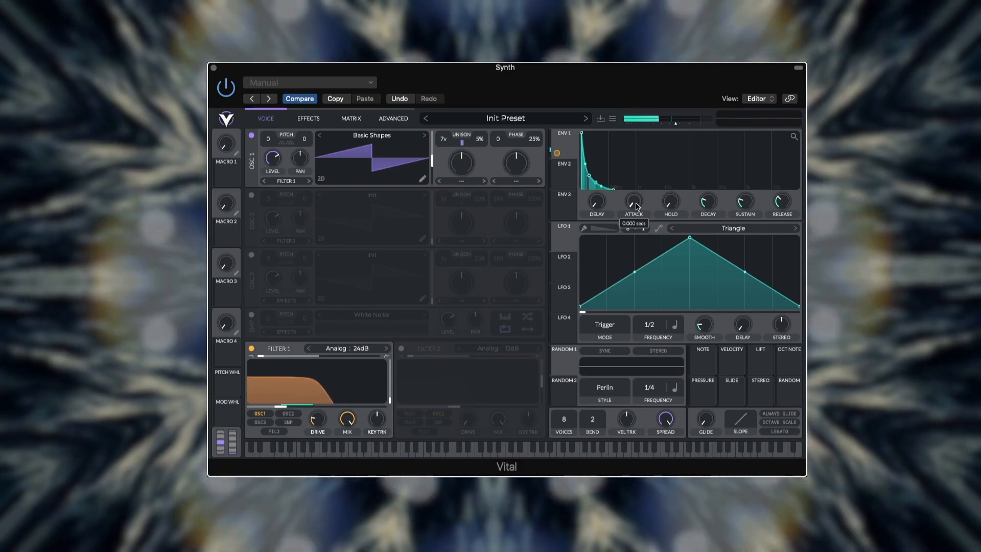
drag(641, 208, 636, 169)
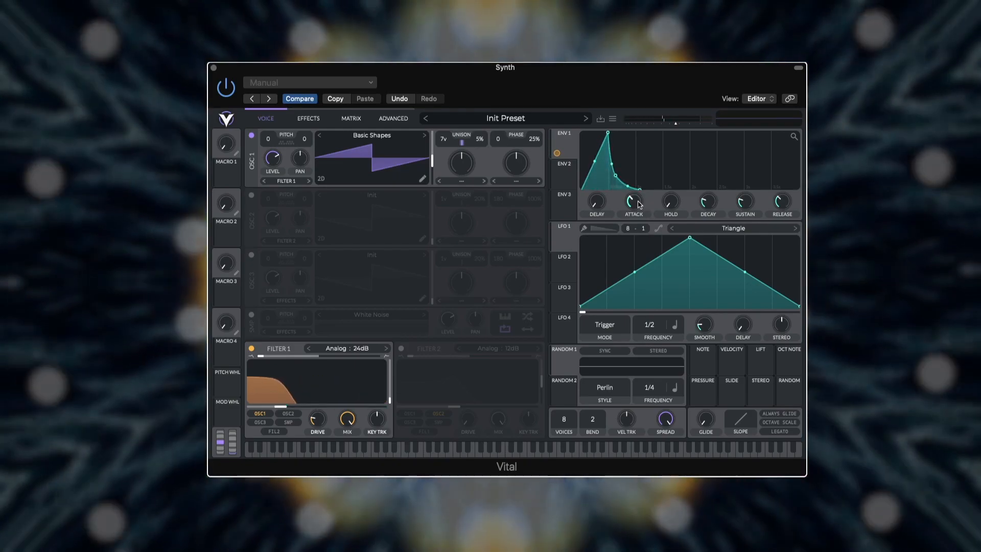
drag(639, 205, 641, 257)
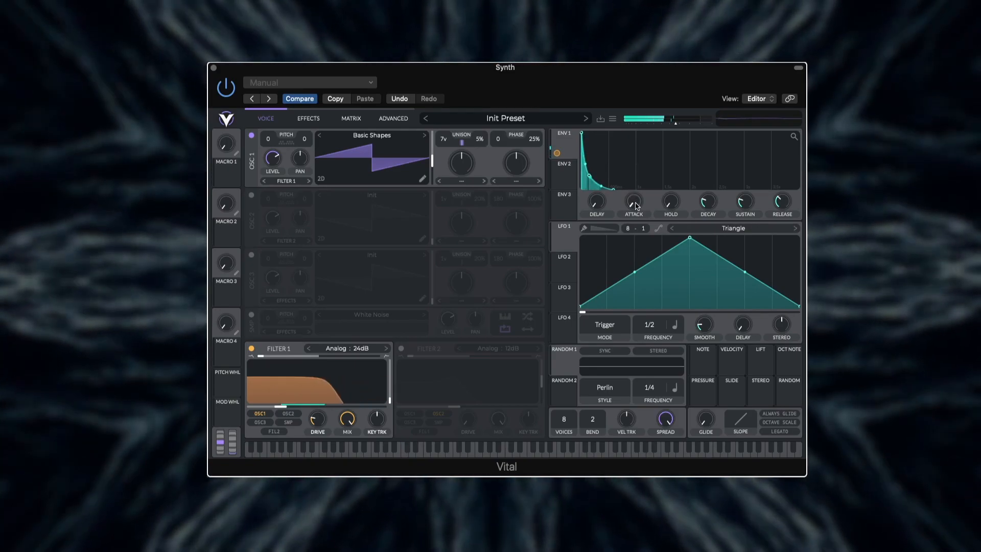
Try very short decays on Envelope 1 down to about 0.015 seconds, and a longer decay with high sustain
drag(714, 205, 713, 202)
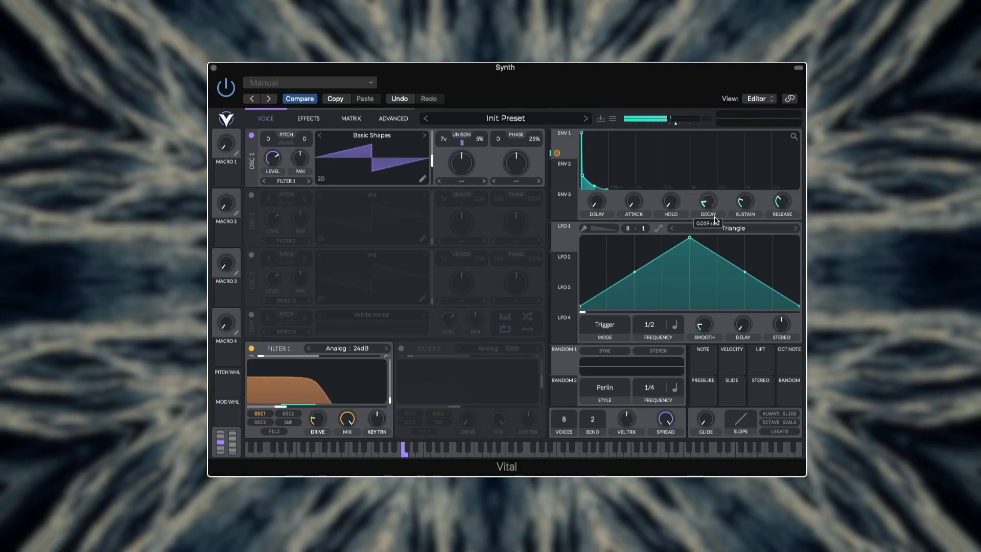
drag(715, 217, 714, 218)
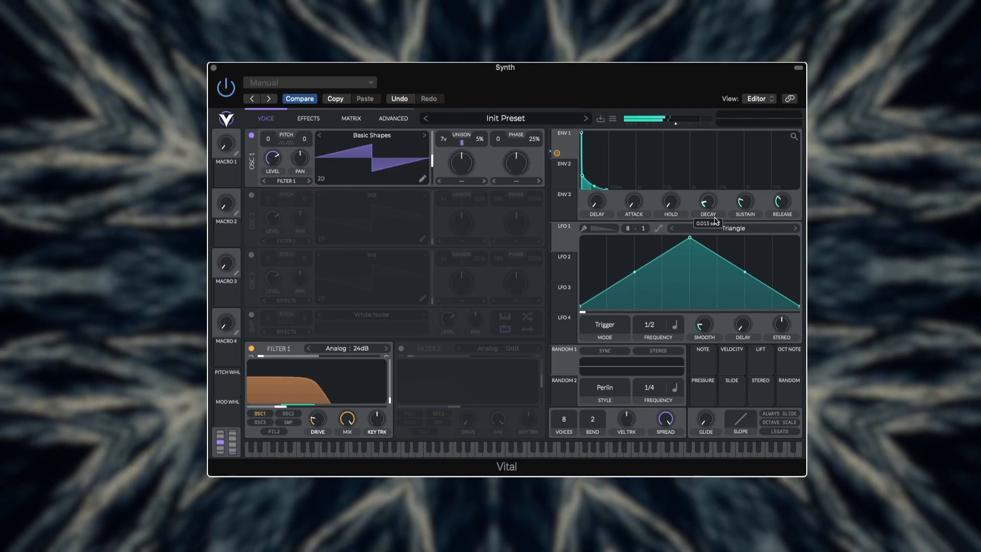
drag(714, 217, 746, 193)
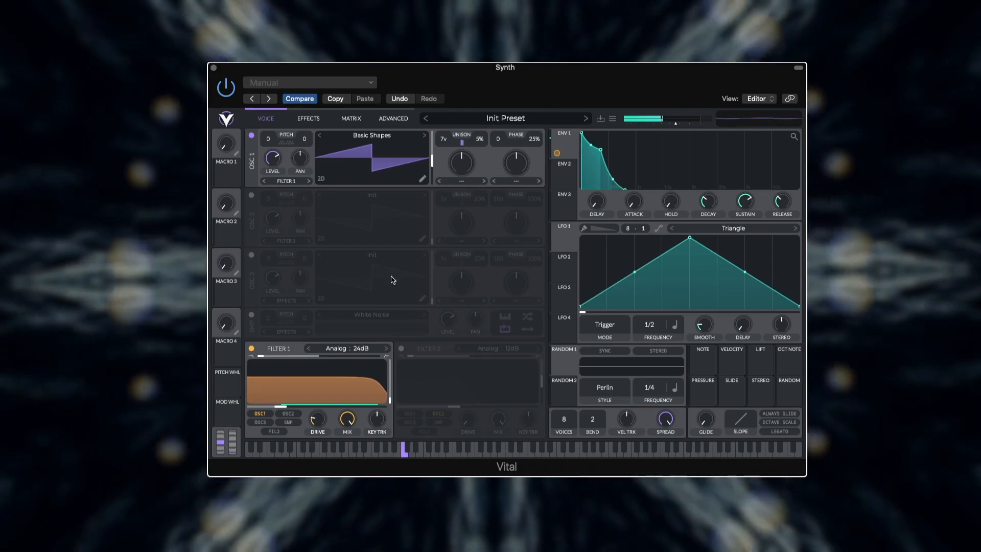
Lower Envelope 1's sustain to a low level and lengthen its release and decay for a gradual filter sweep
drag(747, 200, 745, 239)
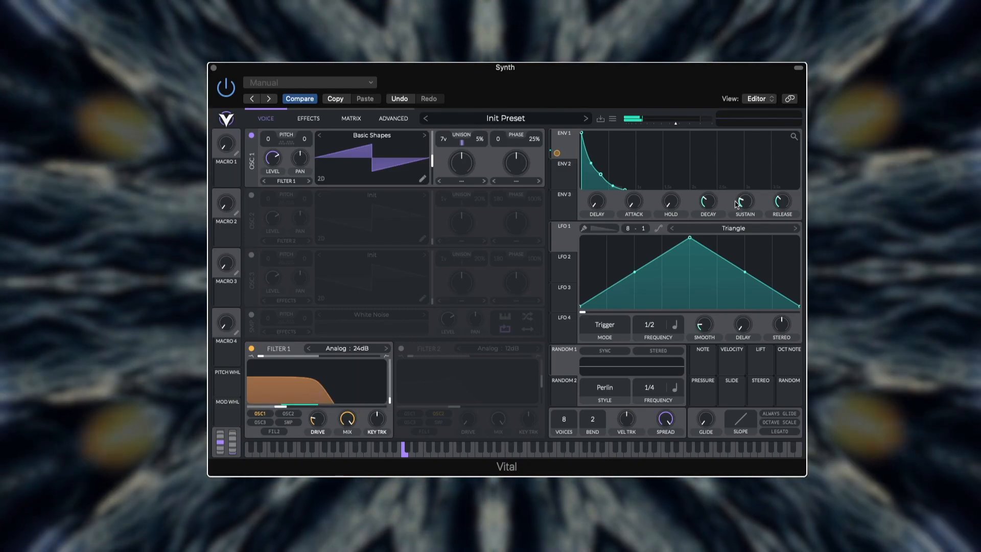
drag(745, 201, 782, 198)
mouse_move(741, 202)
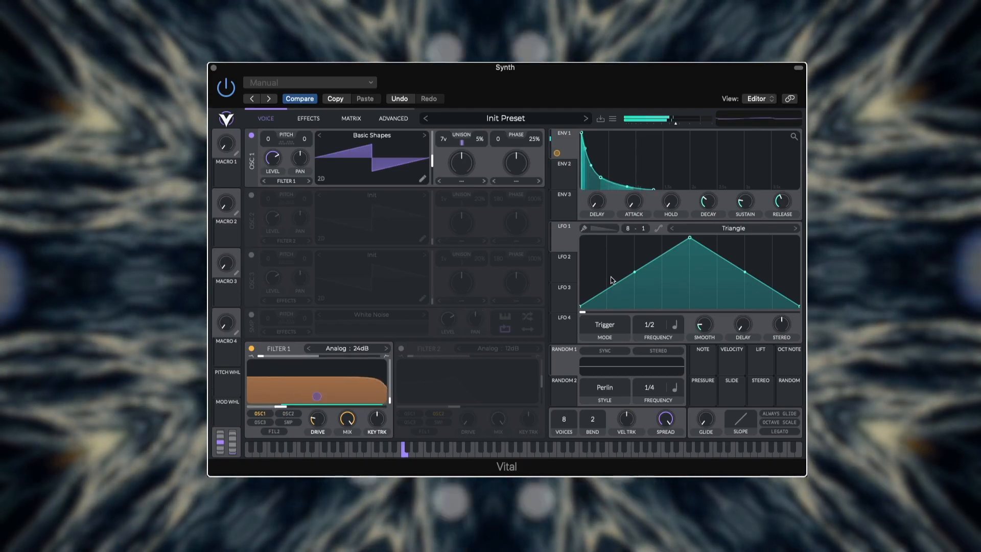
mouse_move(703, 205)
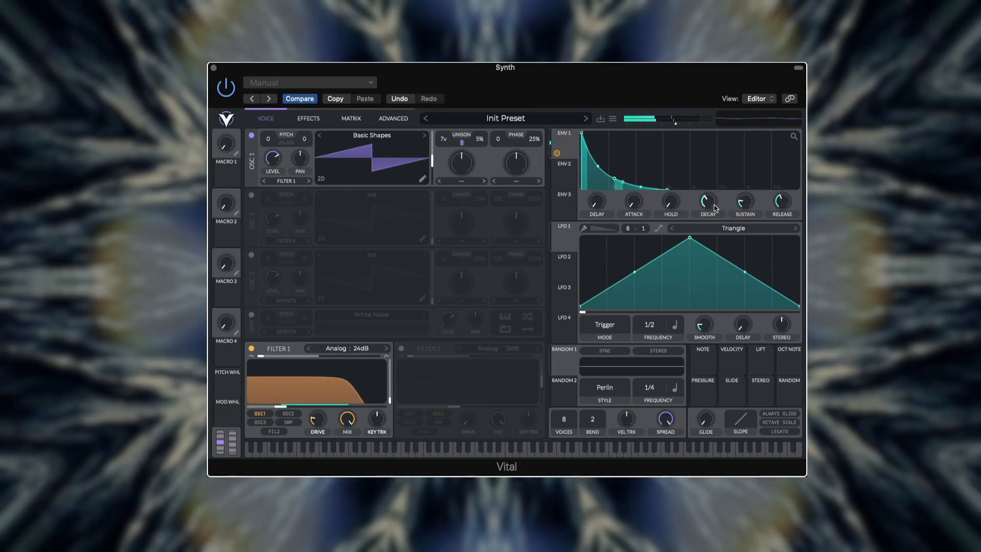
drag(711, 202, 710, 199)
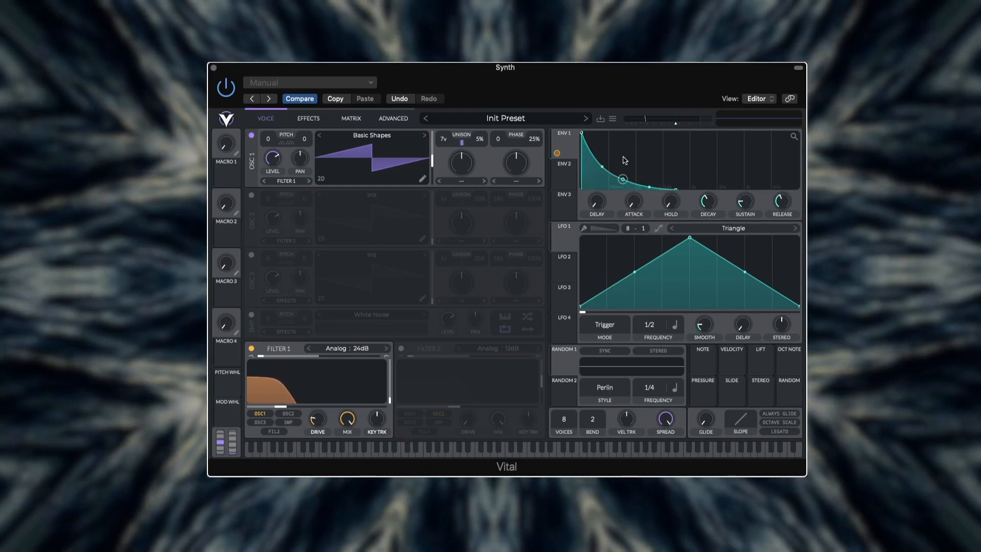
mouse_move(282, 401)
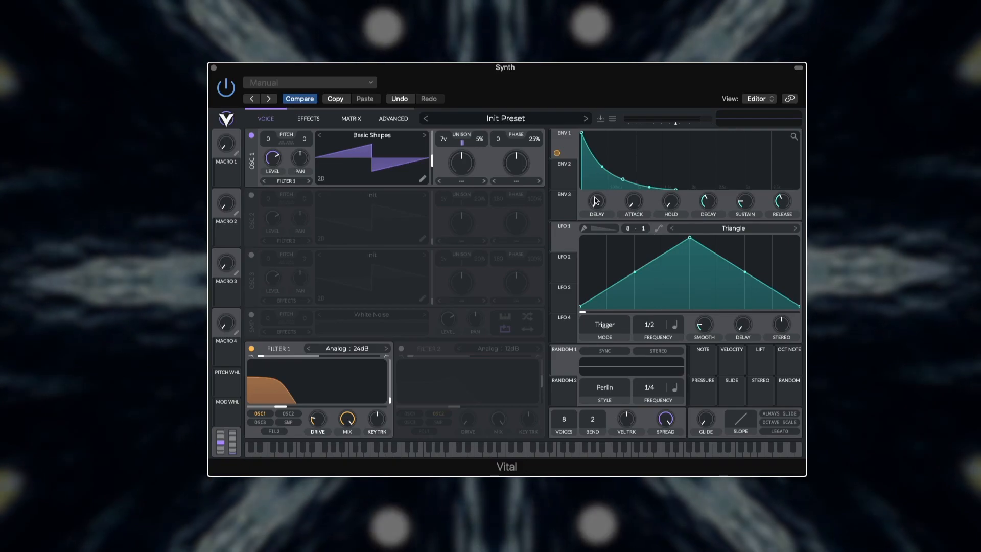
key(space)
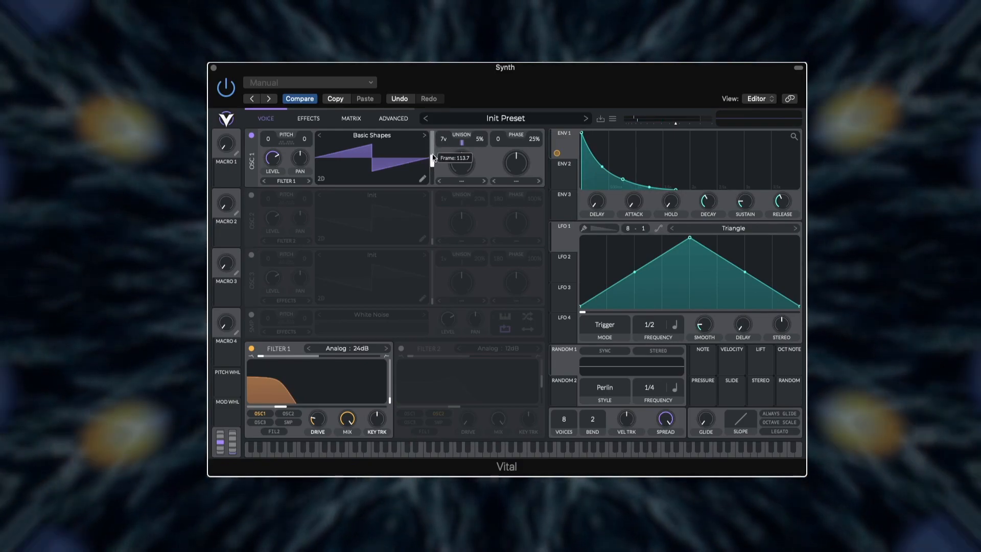
Morph oscillator 1's Basic Shapes wavetable to the square wave at about frame 139 and transpose the oscillator to 12 semitones
drag(433, 158, 433, 152)
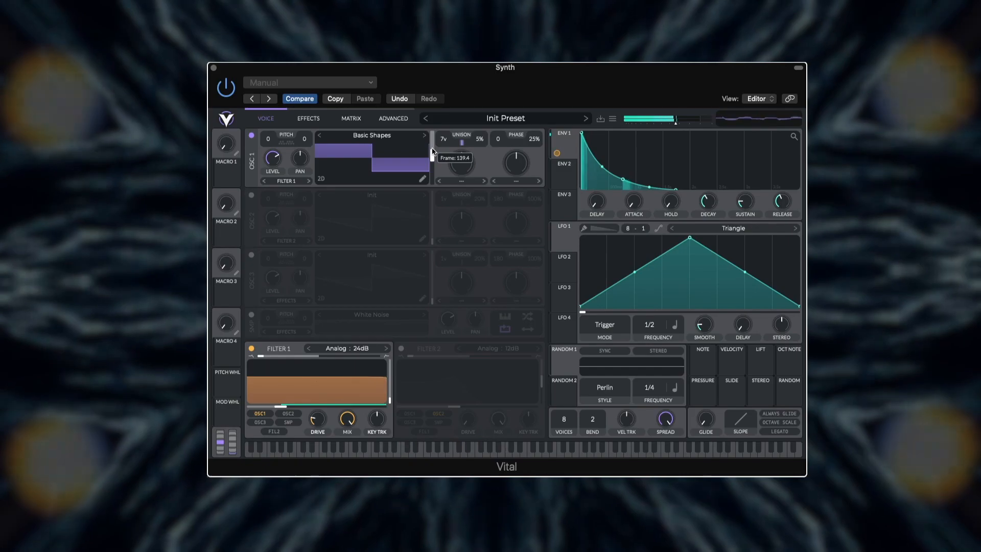
drag(276, 145, 266, 122)
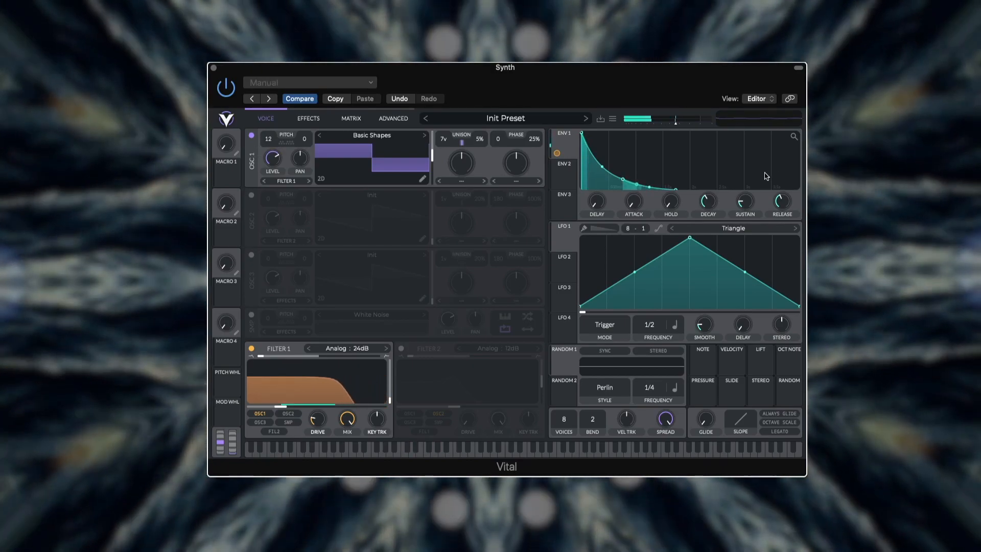
Set Envelope 1's release to about 1.07 seconds and briefly check Envelope 2's release before returning to Envelope 1
drag(781, 201, 789, 195)
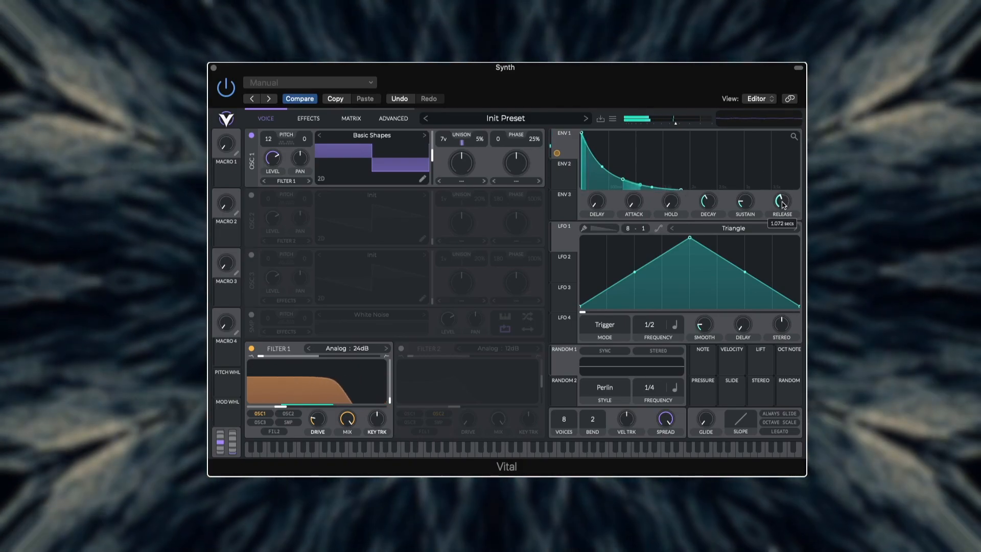
click(564, 166)
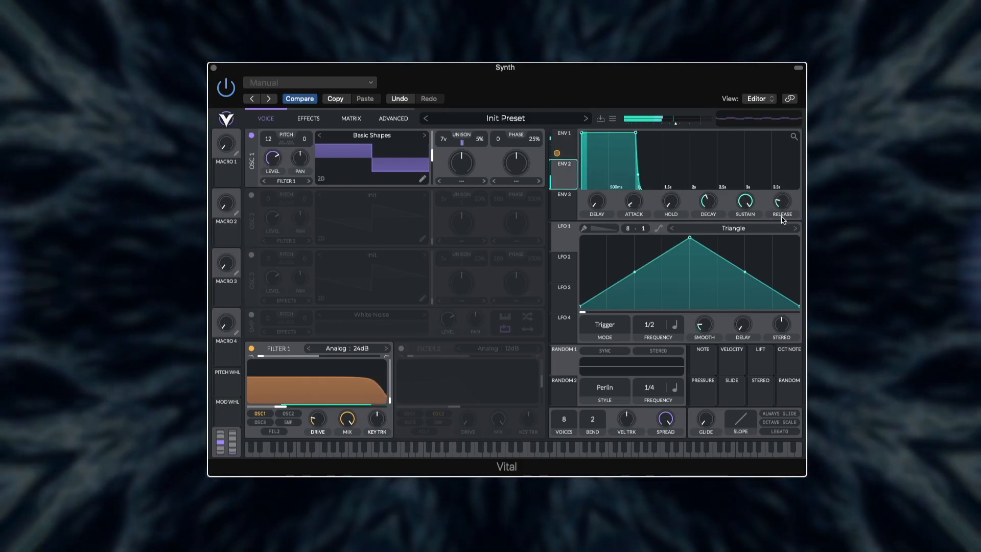
click(564, 144)
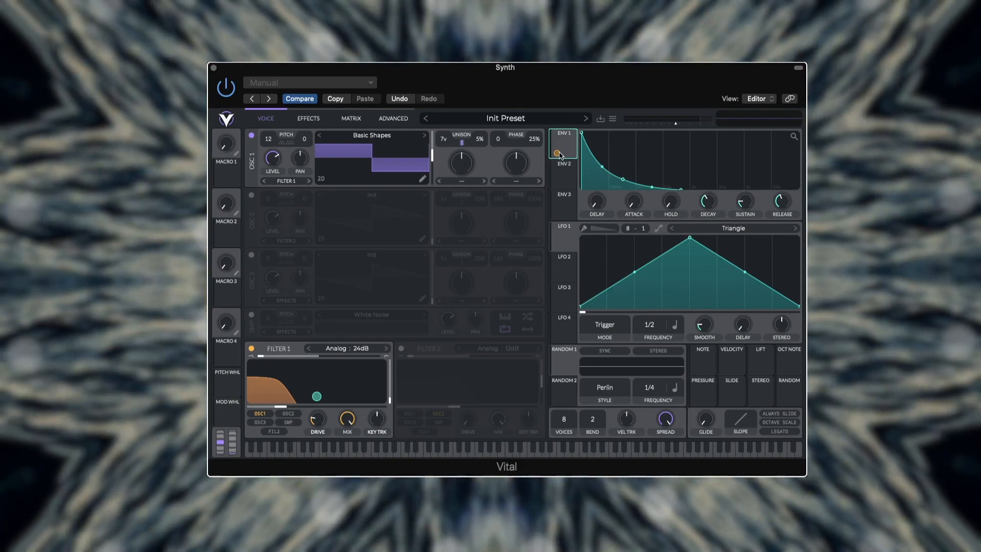
Reduce the amount of Envelope 1's modulation on Filter 1's cutoff, auditioning an amount of 50.70 before lowering it further
drag(558, 154, 558, 156)
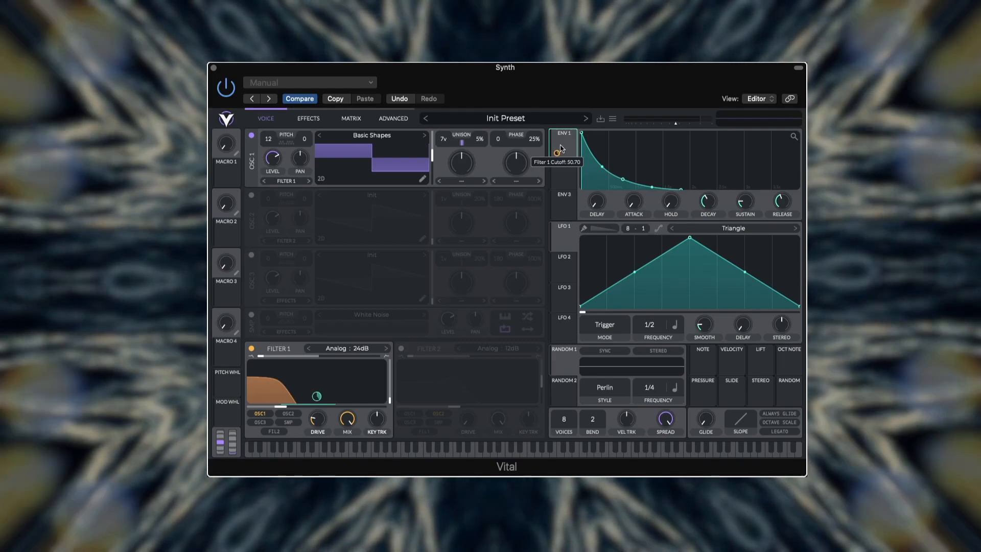
drag(561, 149, 562, 145)
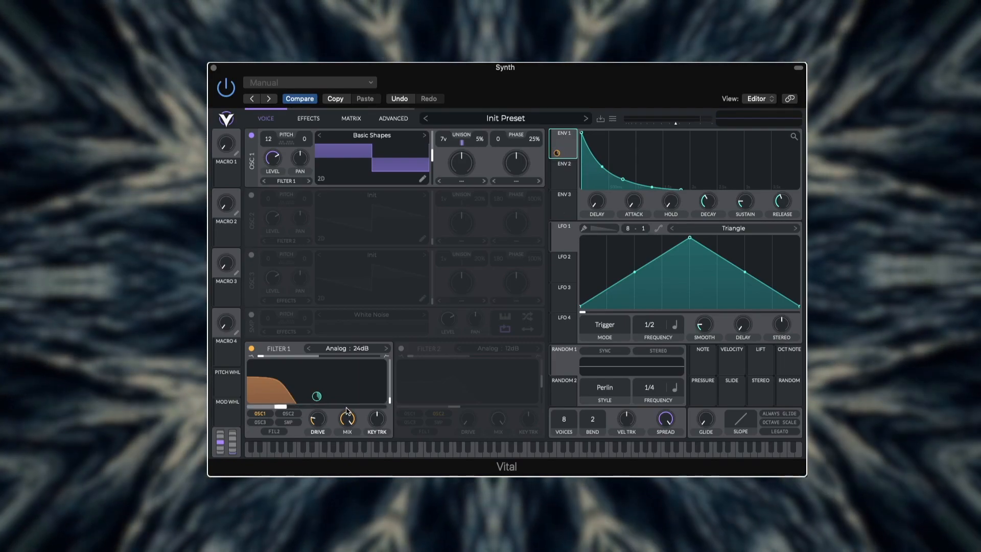
key(space)
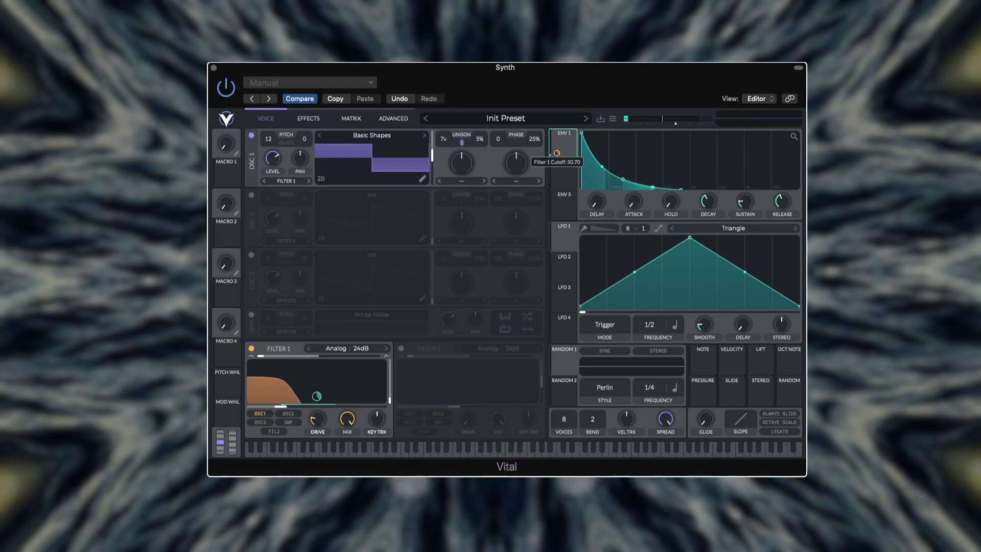
drag(557, 153, 557, 163)
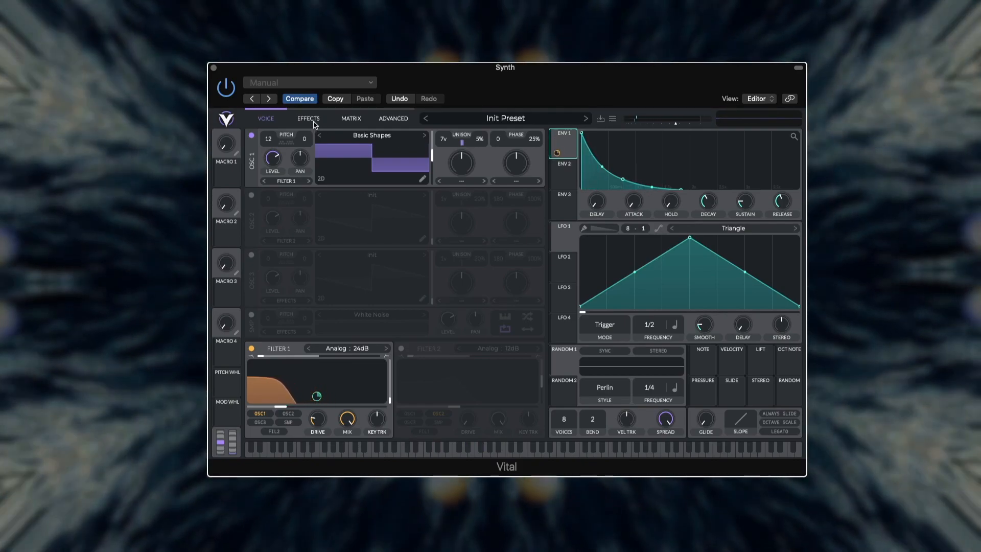
click(308, 118)
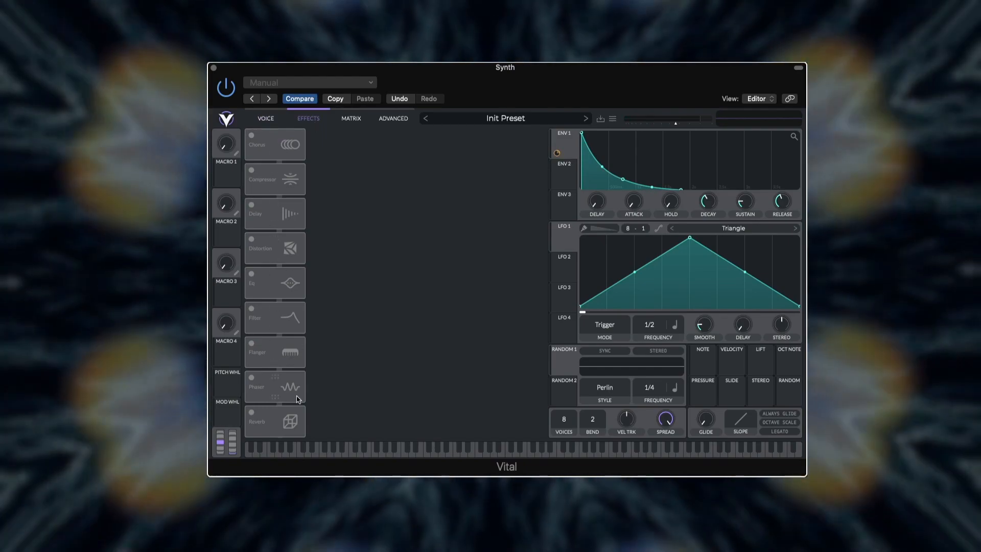
click(263, 120)
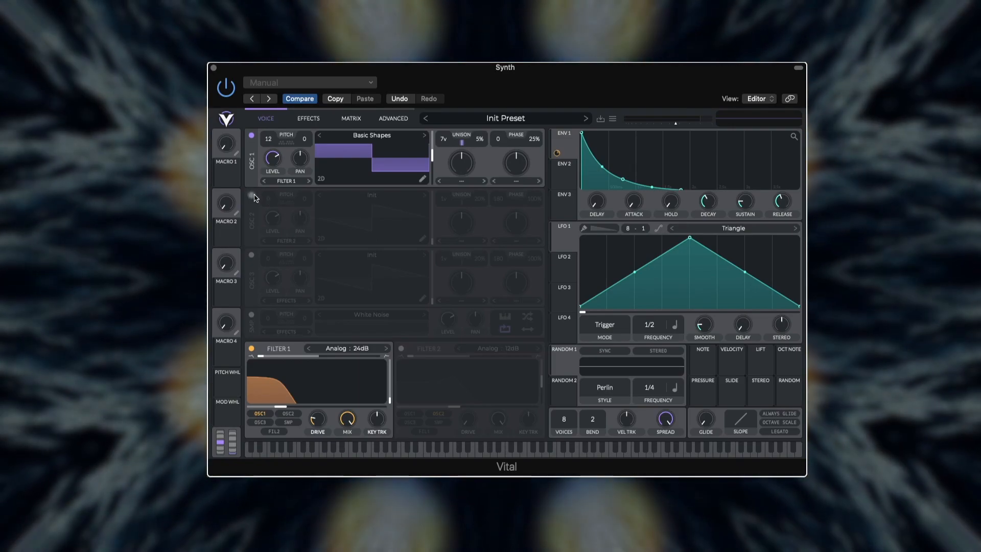
Enable oscillator 2, load the Basic Shapes wavetable and morph it to the triangle wave
click(252, 196)
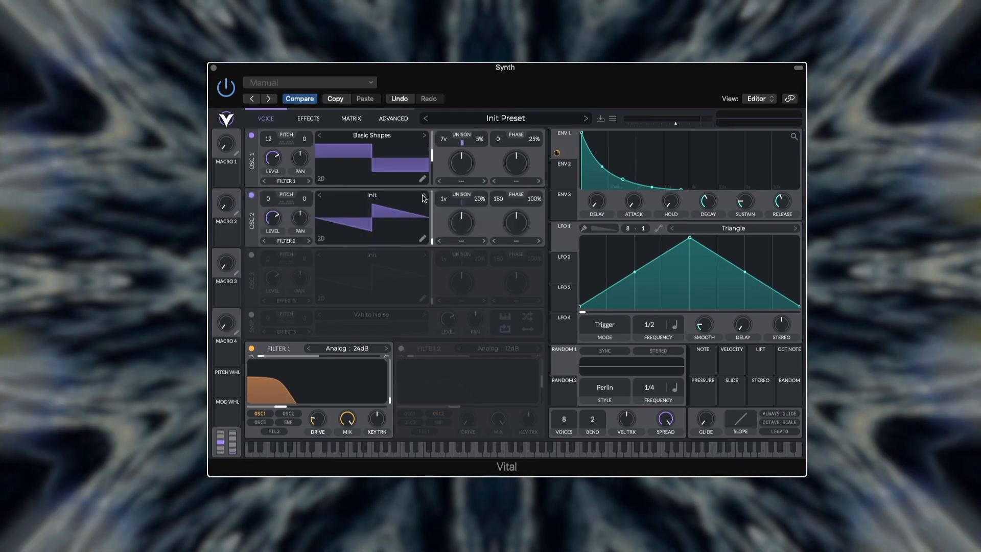
click(423, 195)
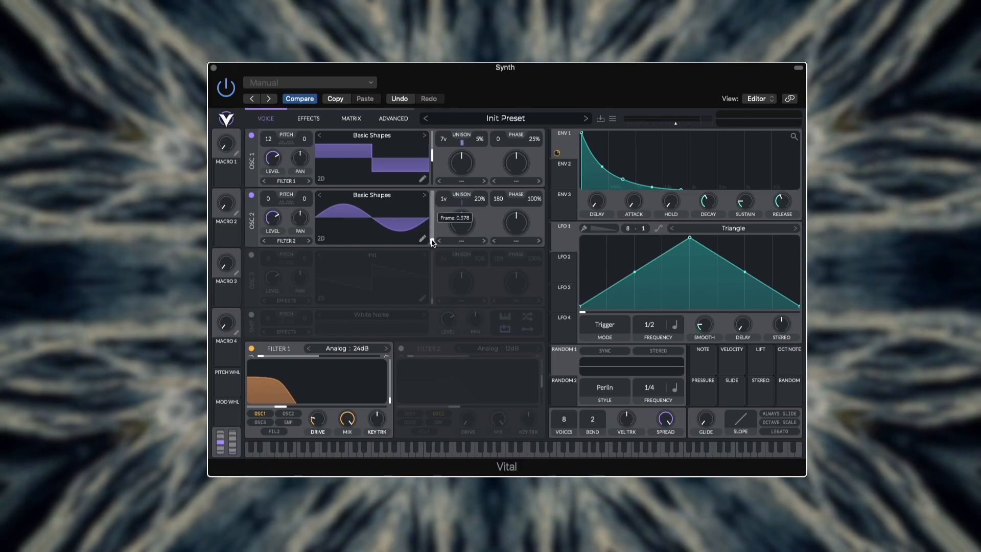
drag(432, 240, 432, 226)
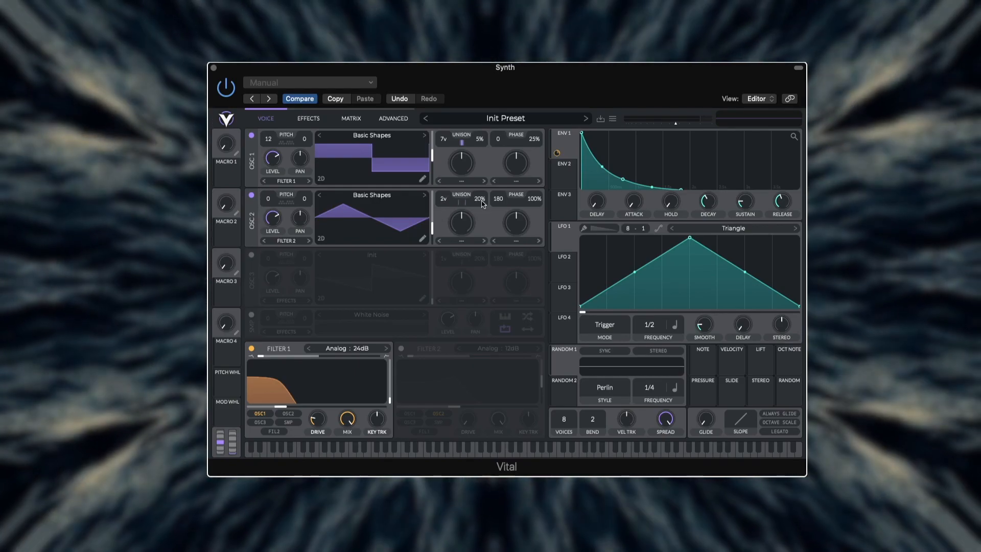
Route oscillator 2 to Filter 1, compare the sound with it off and on, and set its unison to 4 voices at 5%
drag(479, 198, 488, 239)
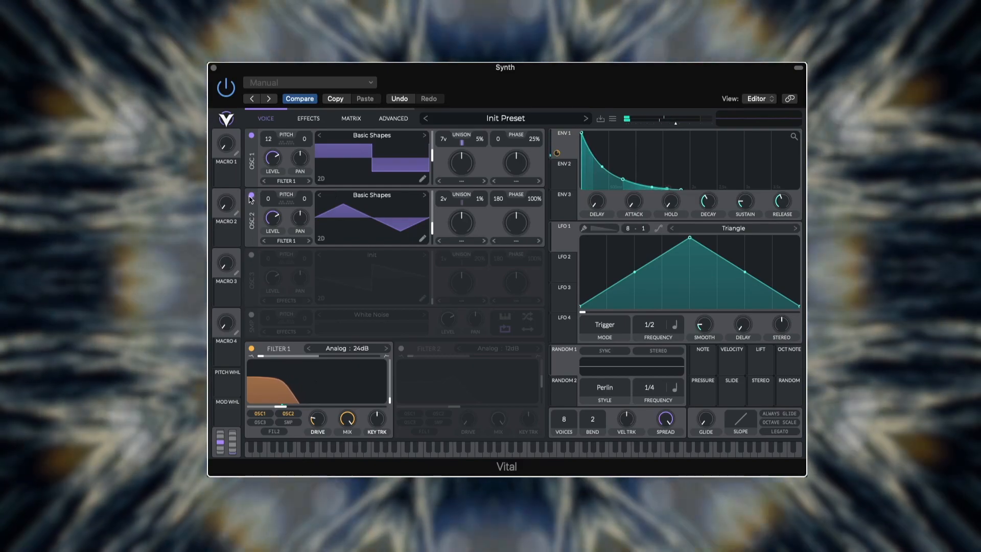
click(251, 195)
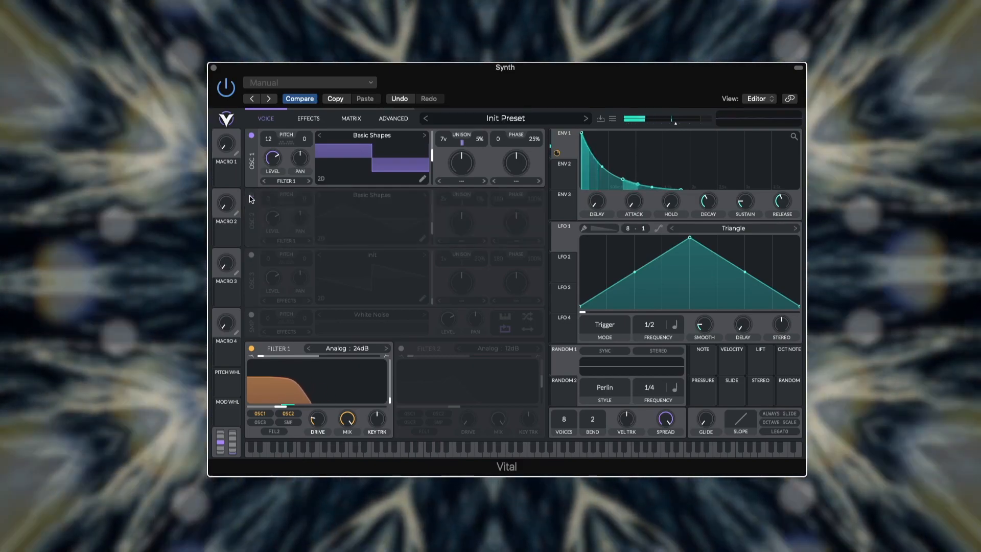
click(251, 196)
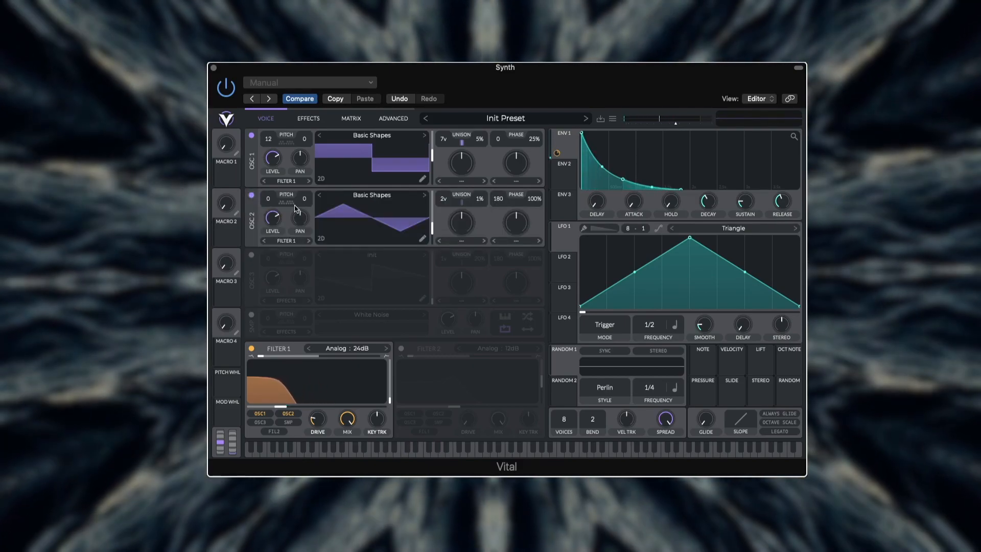
drag(443, 200, 479, 198)
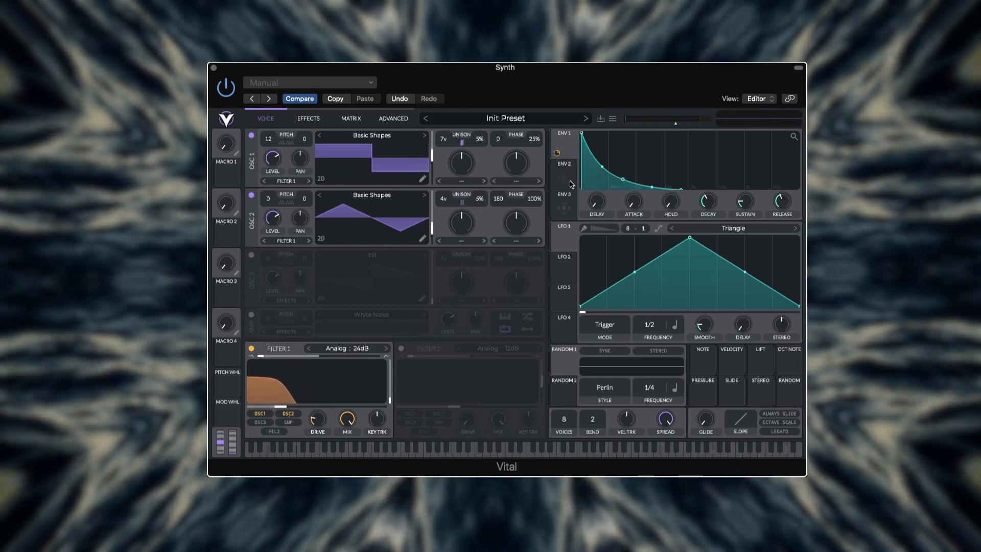
Look through the shapes of Envelopes 2 and 3 and return to Envelope 1
click(571, 183)
click(565, 208)
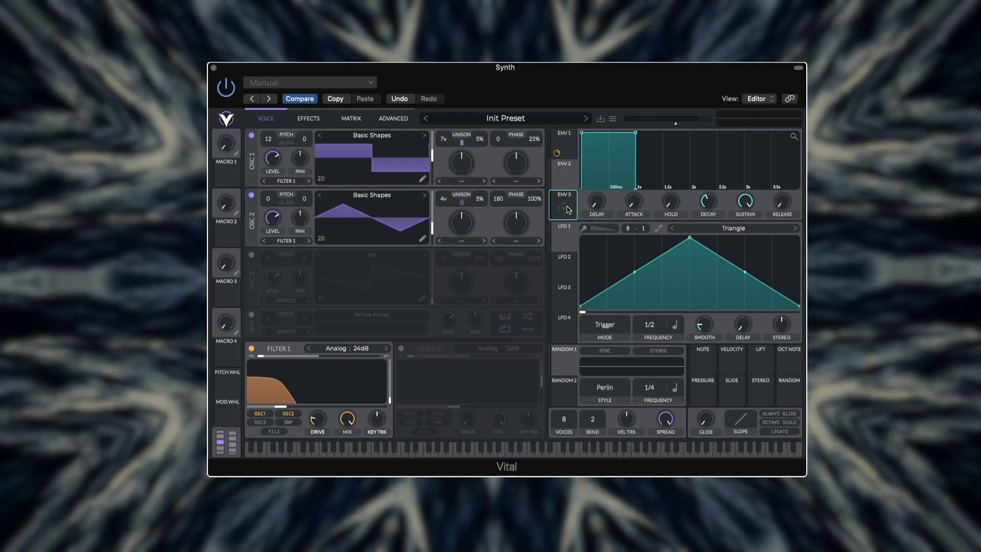
click(565, 183)
click(566, 148)
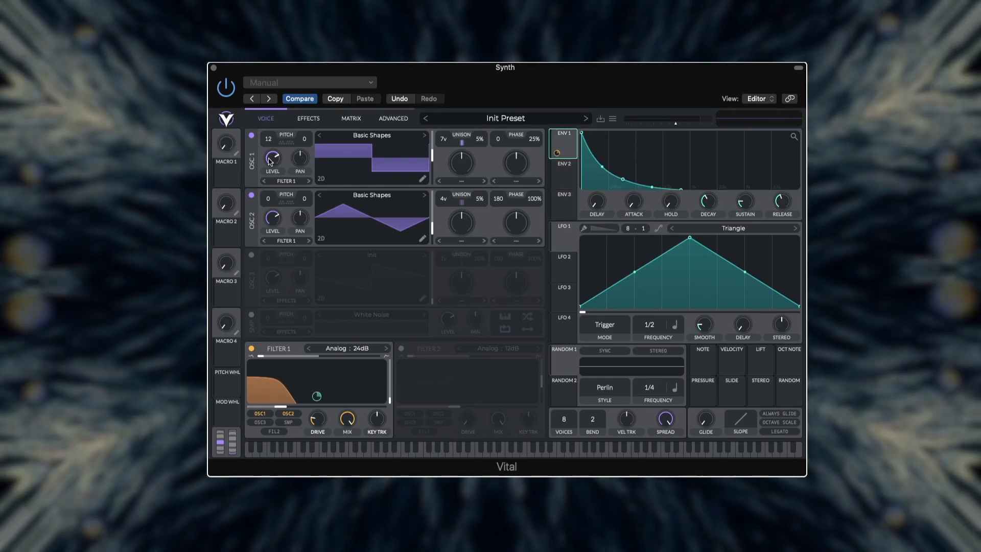
Try modulating oscillator 1's level with Envelope 1, varying the amount to about 0.315, and remove that modulation
drag(556, 152, 272, 159)
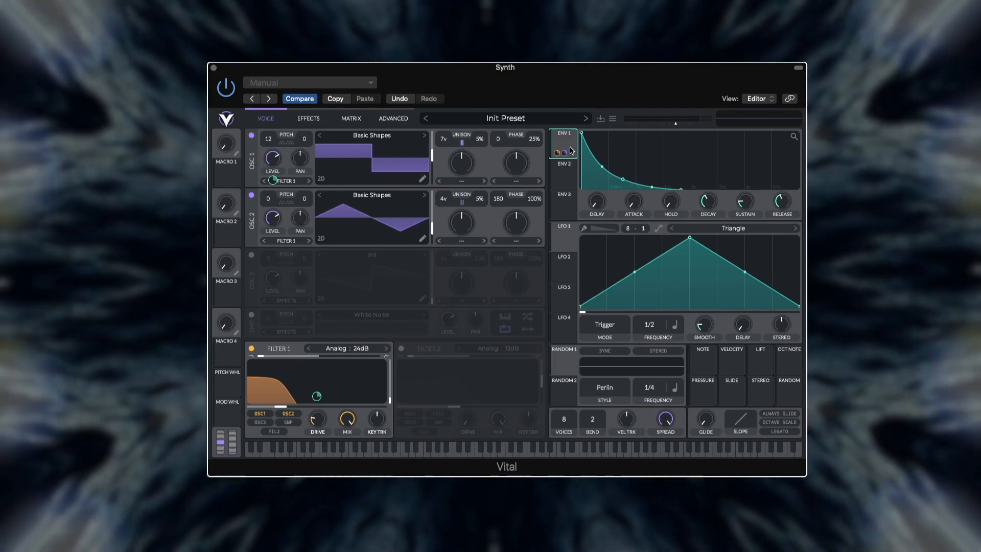
key(space)
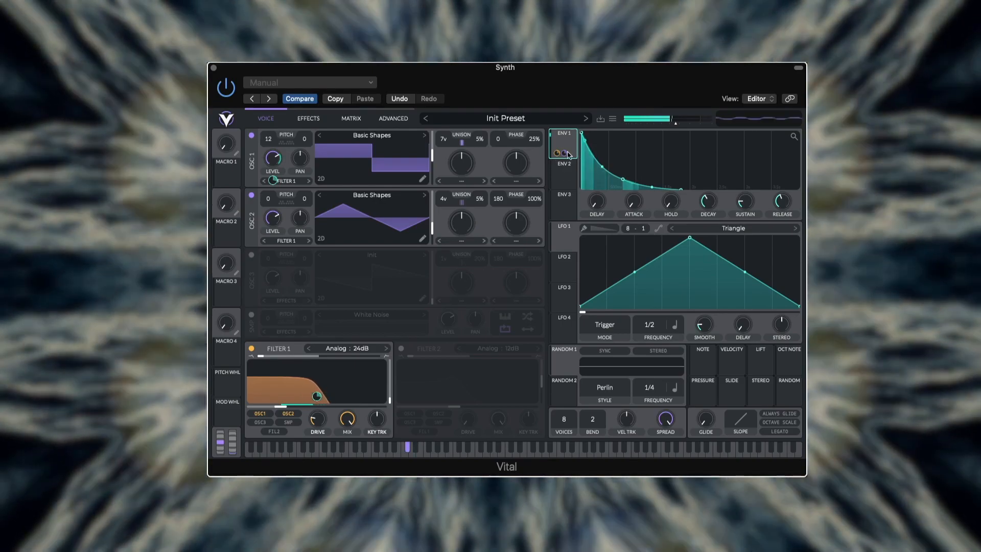
mouse_move(565, 154)
mouse_down()
mouse_move(566, 220)
mouse_move(566, 75)
mouse_move(566, 160)
mouse_move(564, 143)
mouse_up()
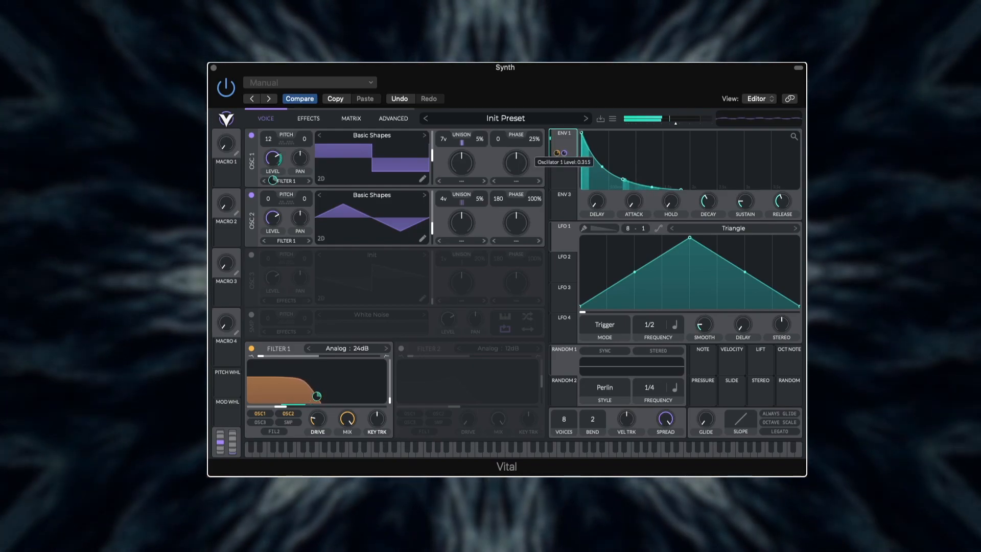
right_click(563, 154)
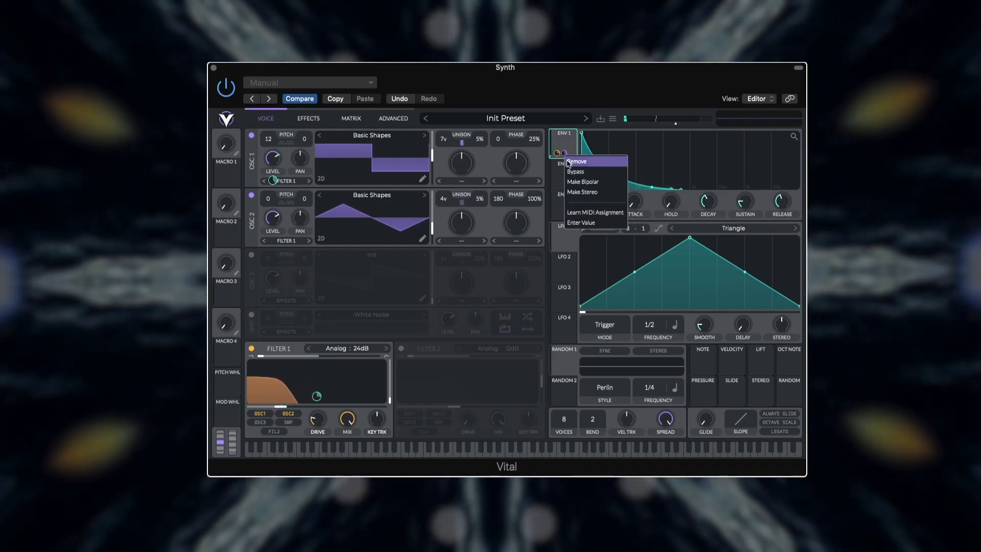
click(569, 160)
Try modulating oscillator 1's pan with Envelope 1, including a negative amount of about -0.365, and remove that modulation
drag(564, 146, 305, 155)
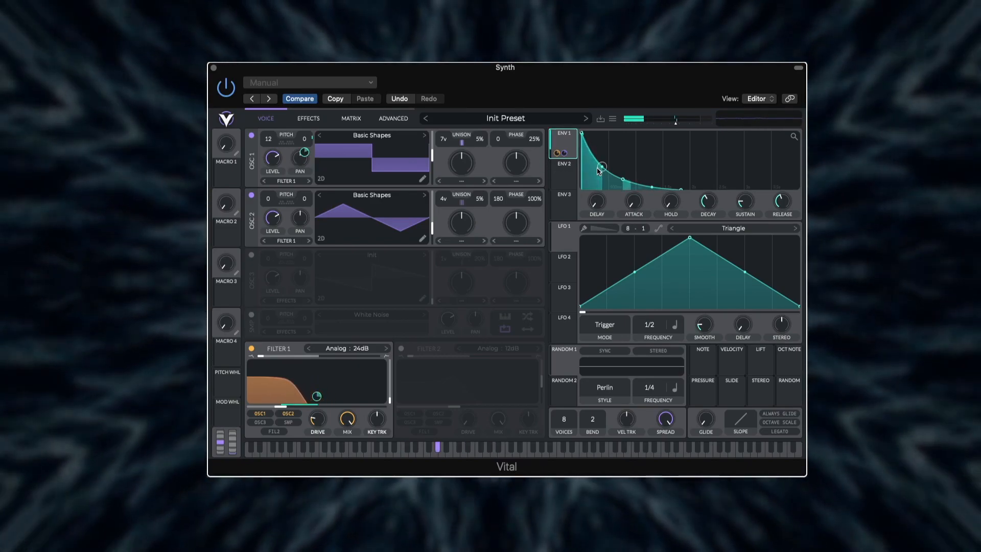
mouse_move(306, 154)
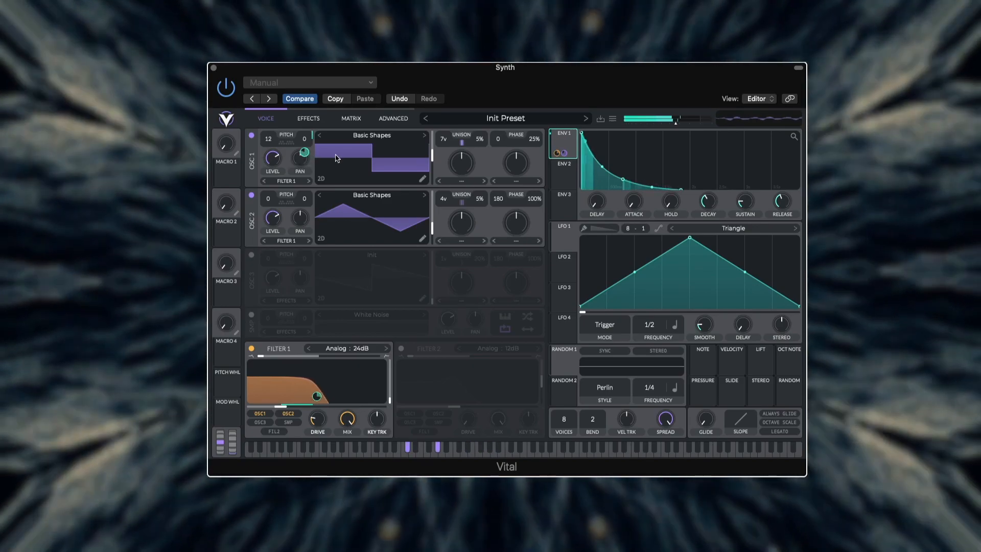
drag(303, 152, 303, 151)
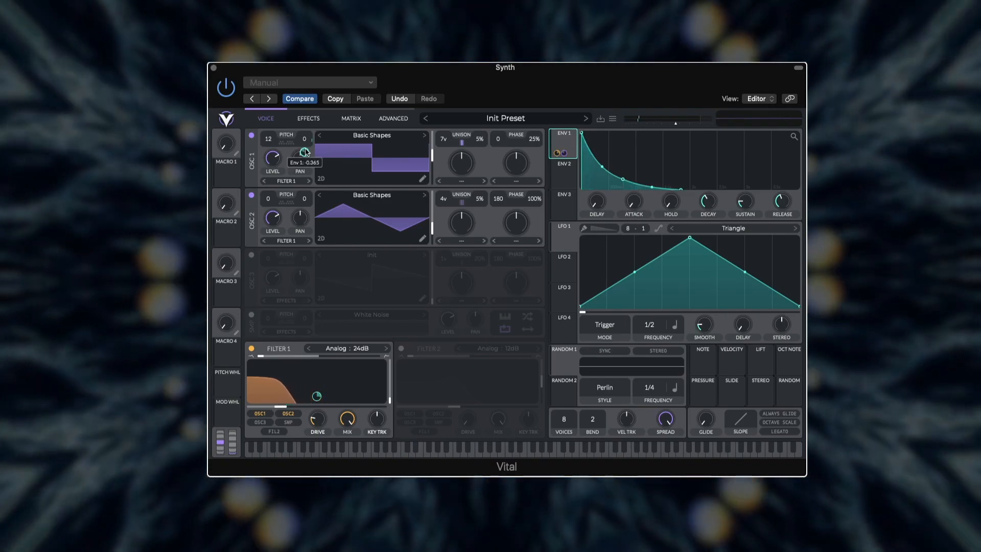
right_click(568, 158)
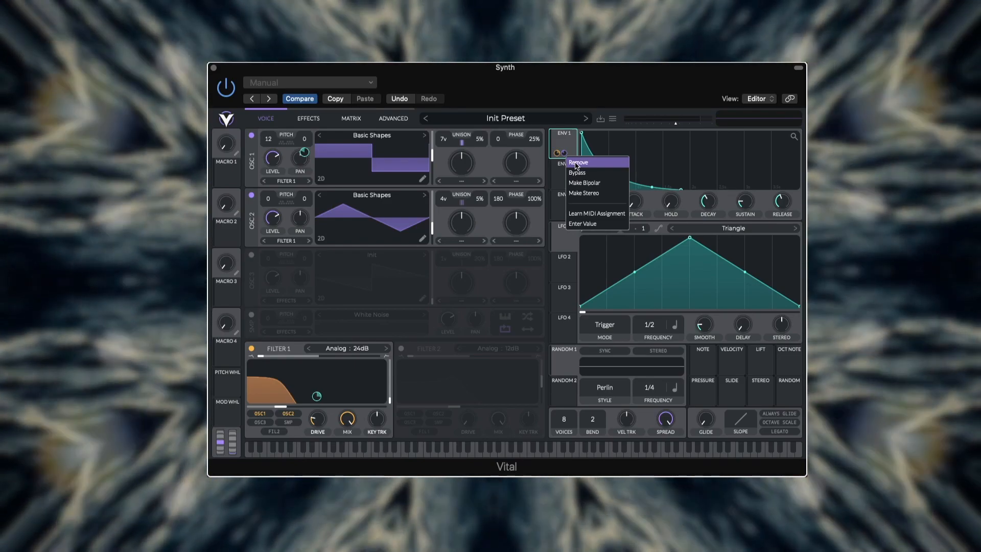
click(577, 162)
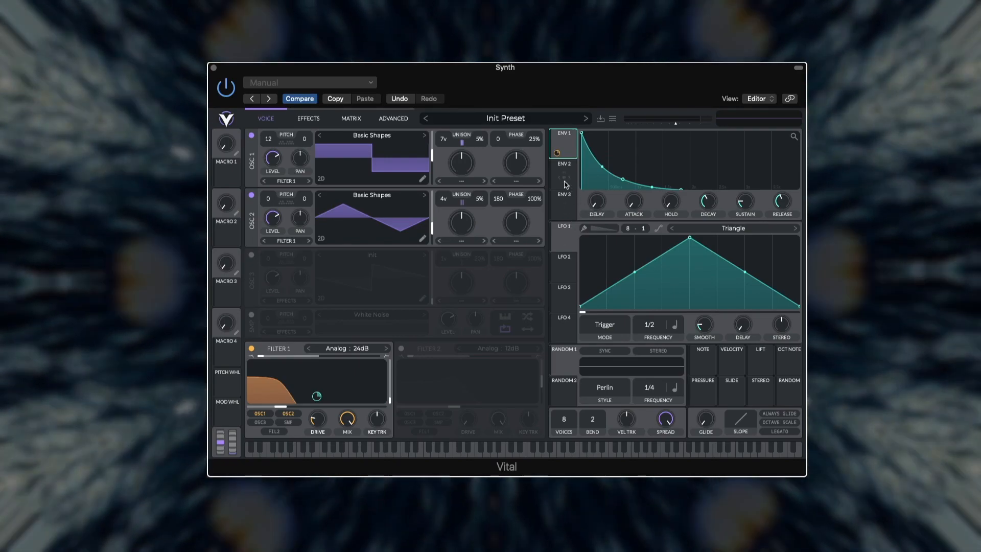
Reshape Envelope 2 with a gradual attack ramp and a decay of zero, keeping full sustain
click(566, 184)
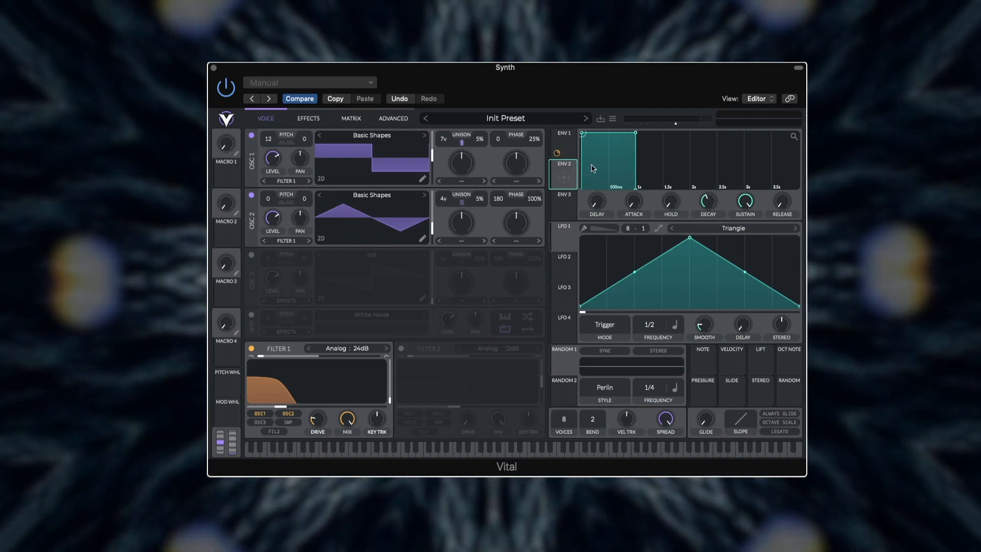
drag(582, 134, 606, 133)
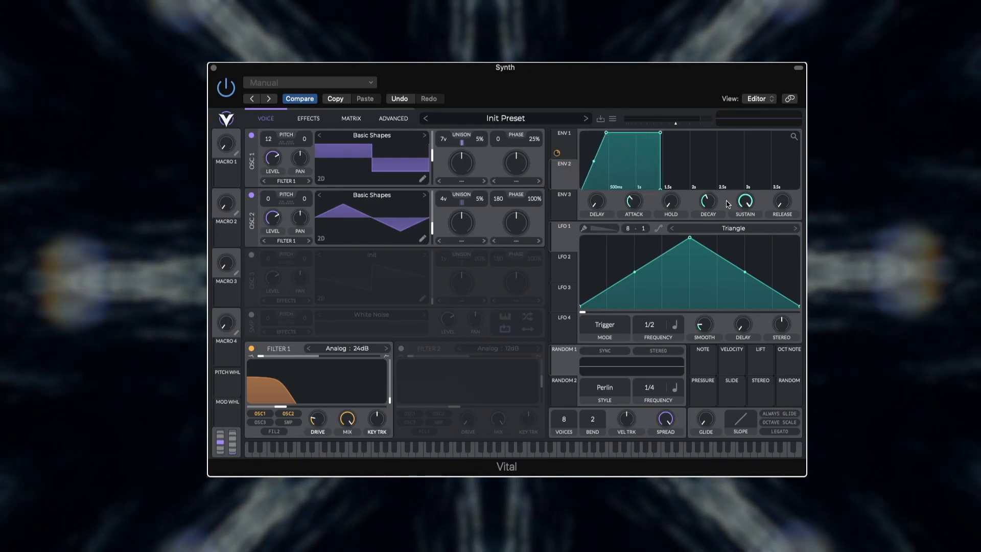
drag(712, 202, 716, 217)
drag(633, 202, 633, 197)
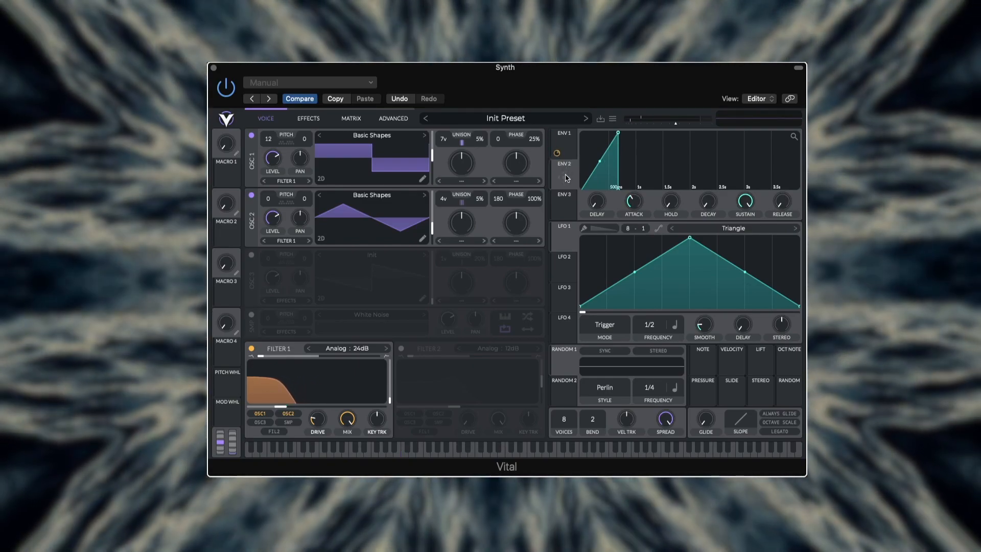
Modulate oscillator 1's level with Envelope 2 and lengthen the envelope's attack, trying about 3.99 seconds and settling near 2.05 seconds
drag(565, 178, 275, 157)
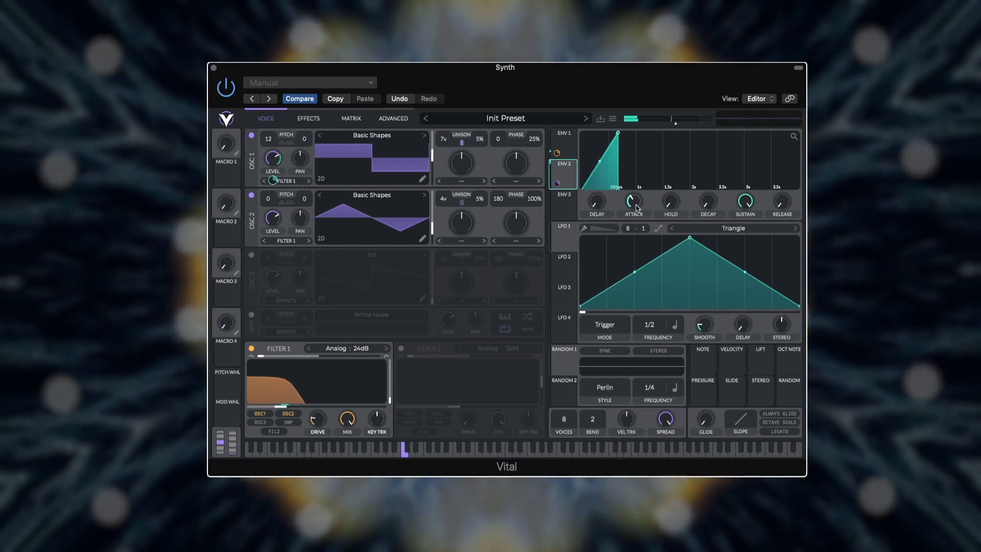
drag(637, 207, 637, 180)
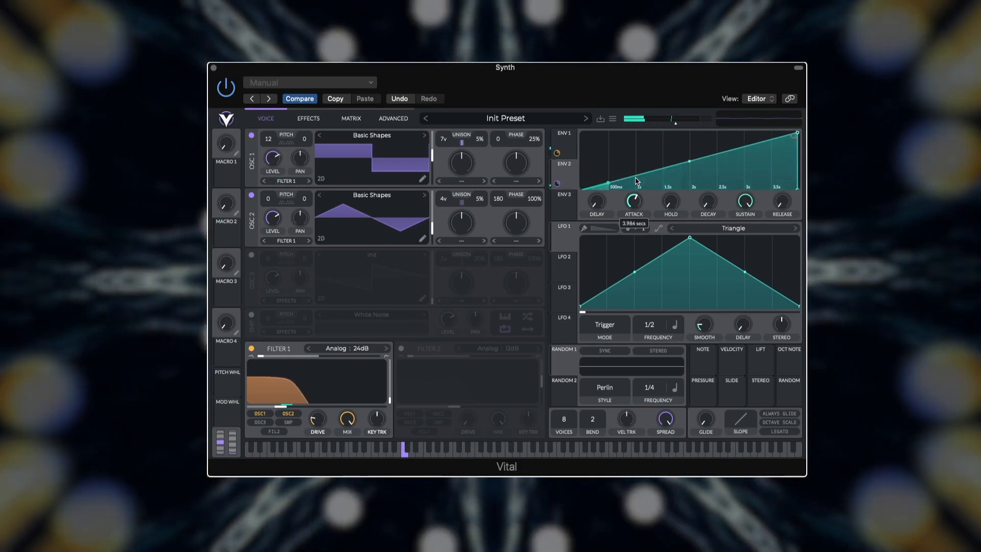
scroll(633, 210, down, 4)
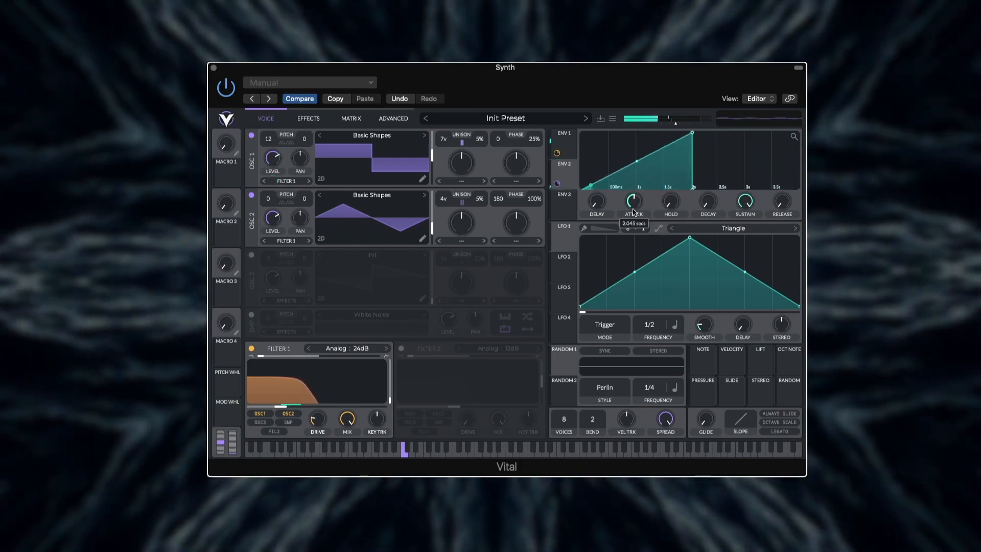
Slightly shorten Envelope 2's attack, make its modulation of oscillator 1's level bipolar, and fine-tune the modulation amount
scroll(633, 209, down, 2)
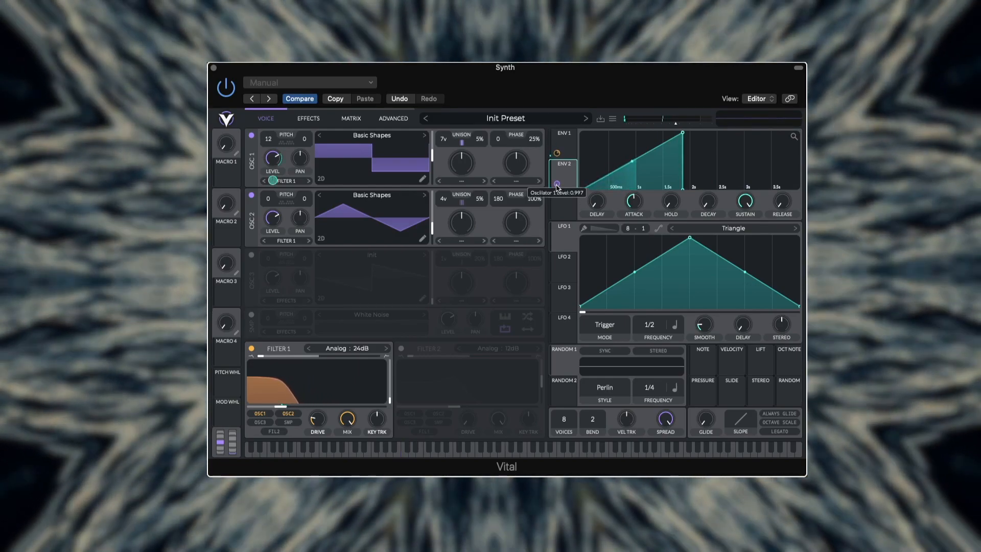
right_click(557, 186)
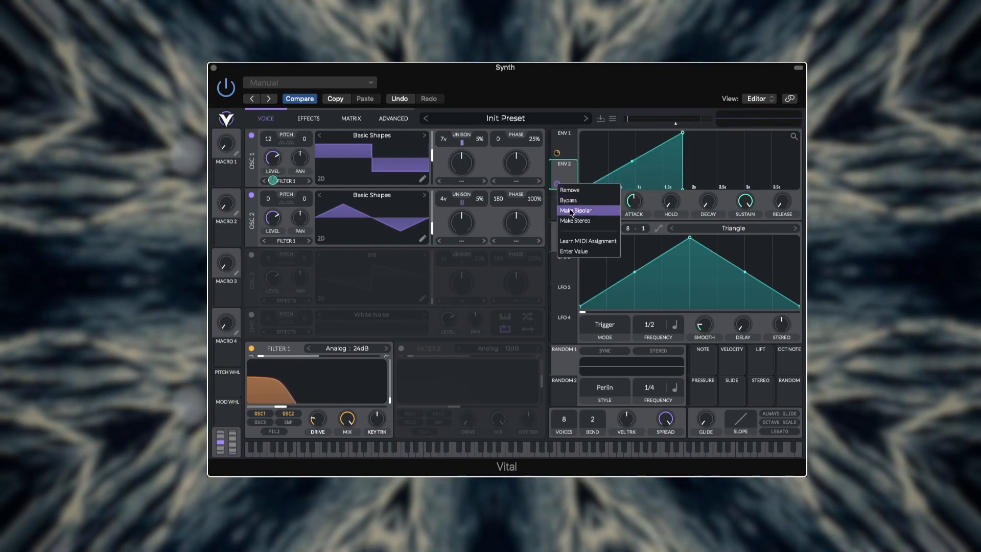
click(571, 210)
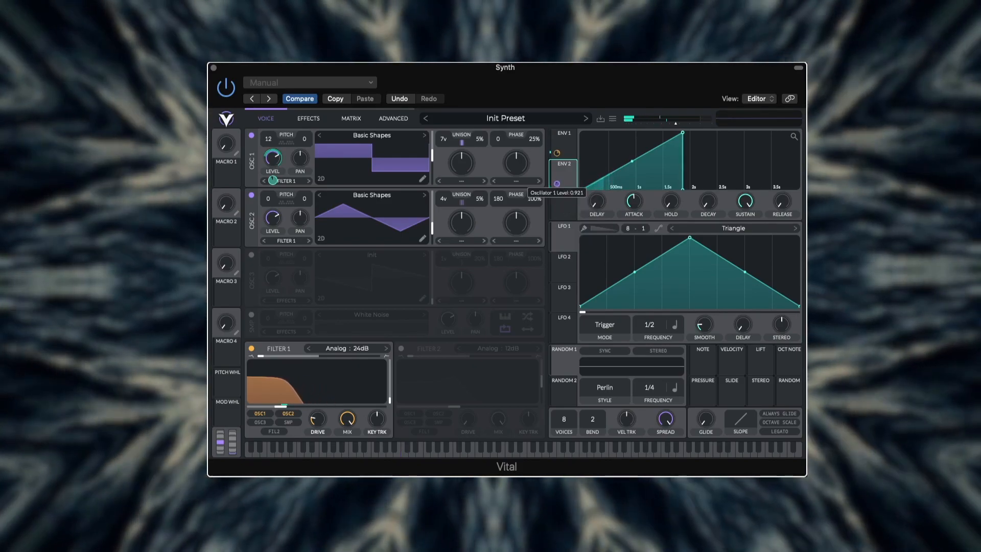
drag(556, 183, 557, 176)
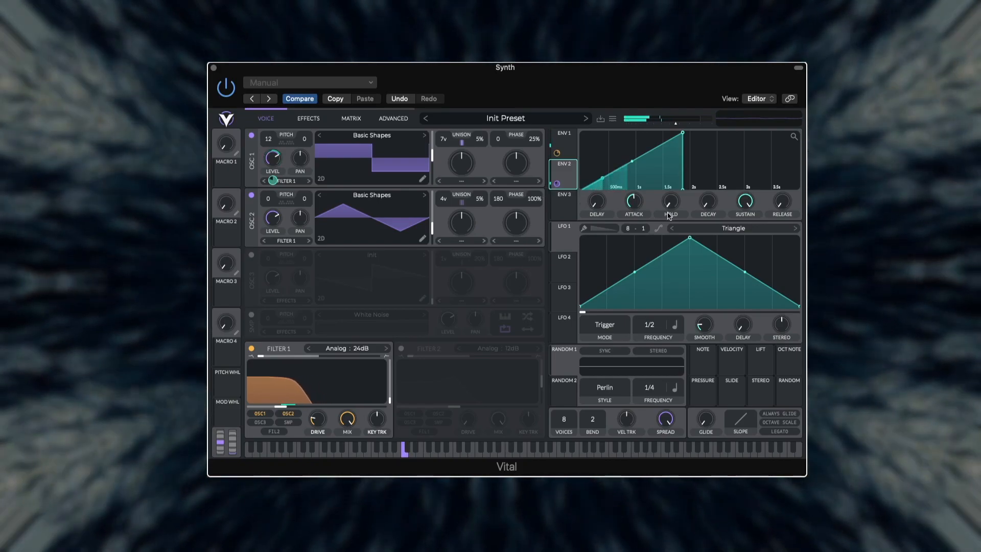
Reduce Envelope 2's attack to 0 seconds, trying a minimal value of about 0.001 seconds
drag(638, 202, 639, 310)
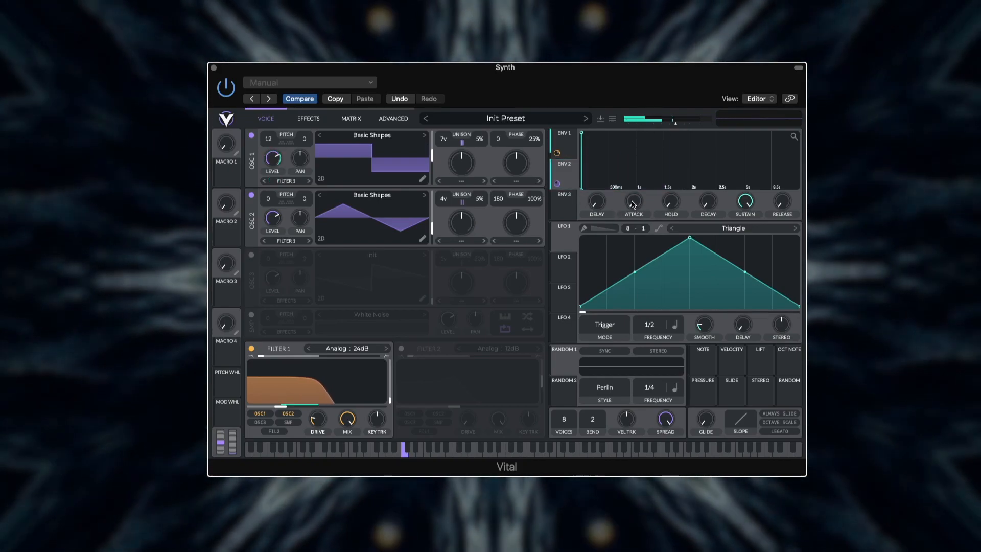
mouse_move(633, 207)
mouse_move(633, 206)
mouse_down()
mouse_move(637, 195)
mouse_move(639, 213)
mouse_up()
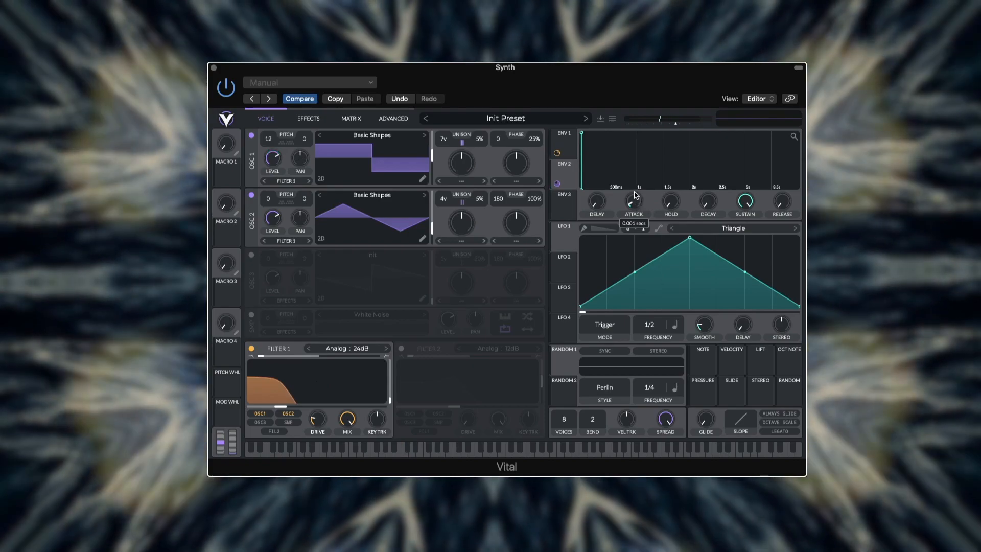
drag(638, 197, 633, 249)
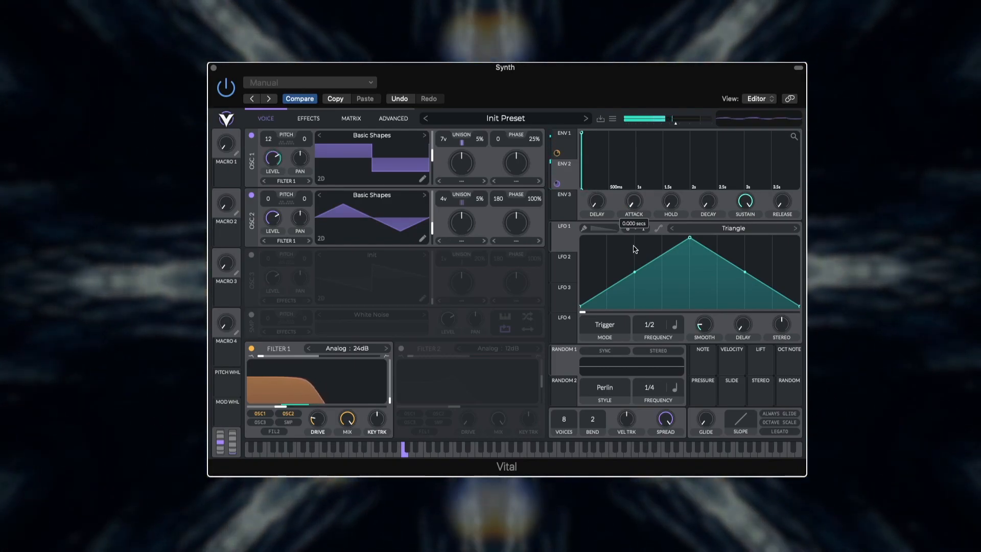
drag(634, 249, 624, 213)
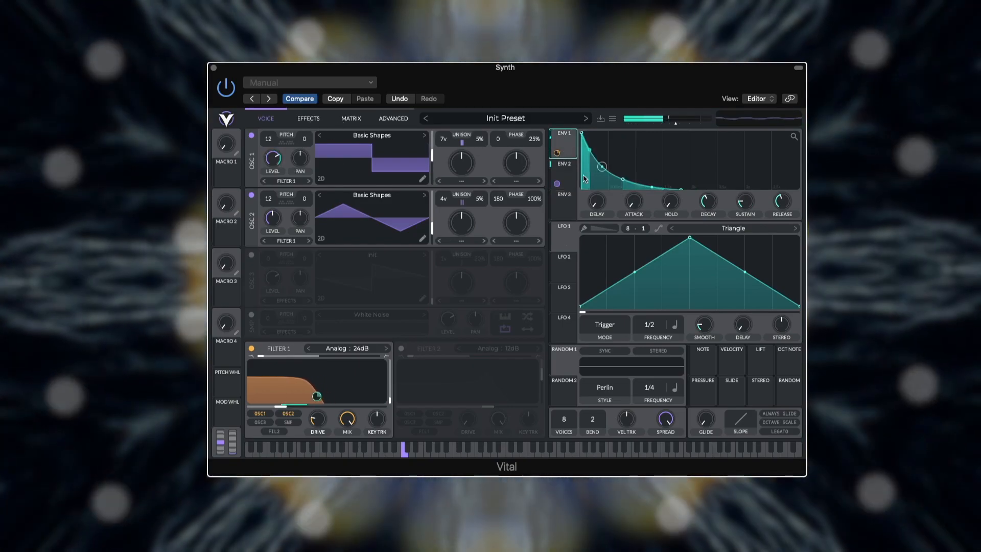
Select Envelope 2 and enable the Distortion effect in the effects chain
click(572, 173)
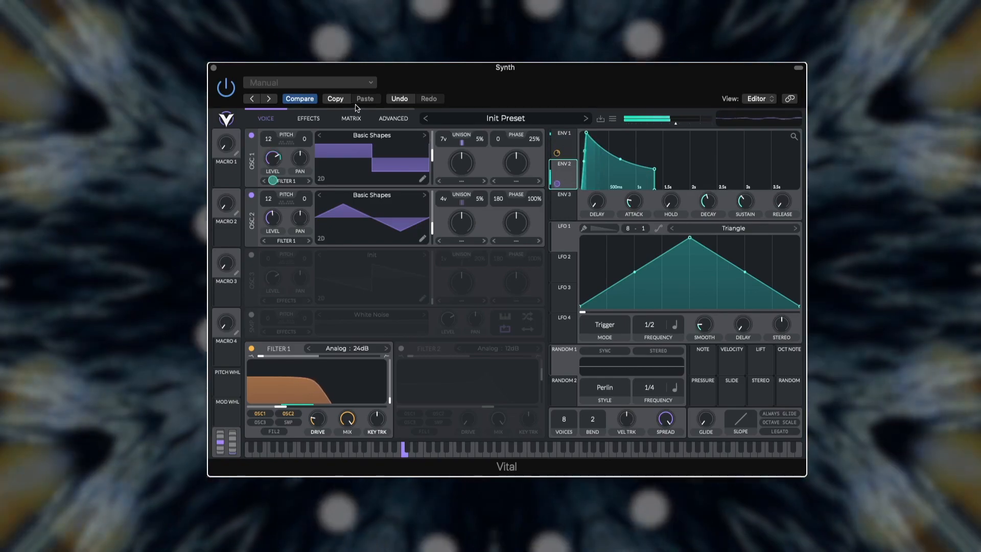
click(307, 118)
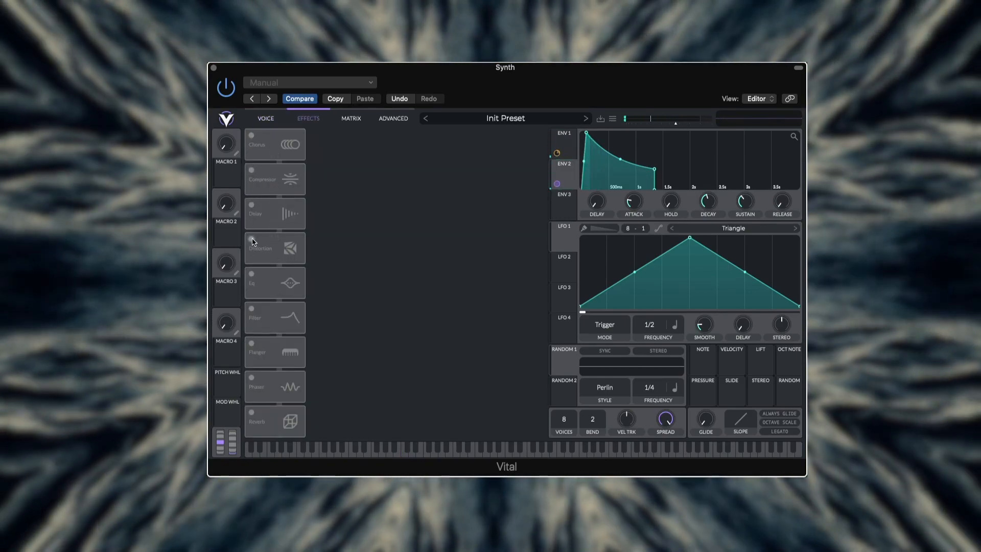
click(252, 241)
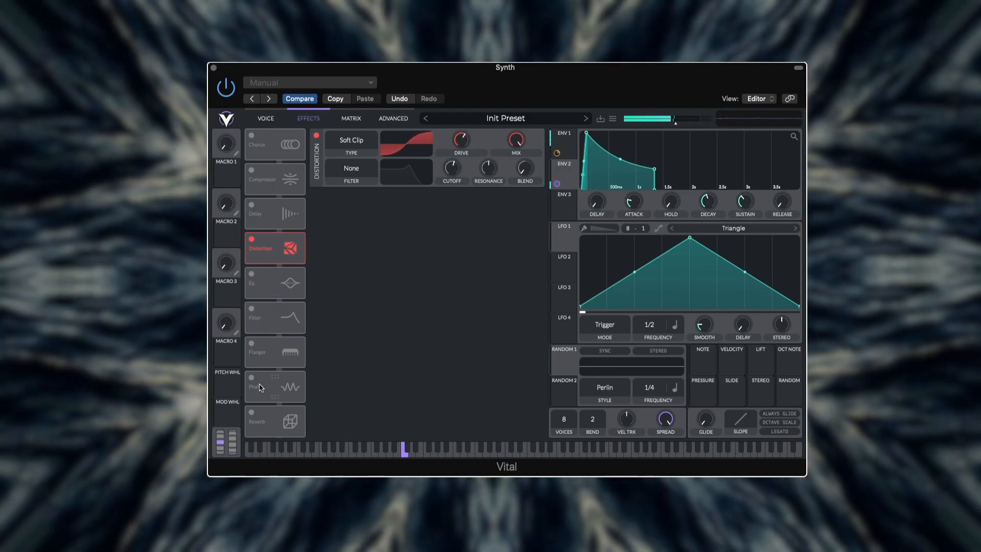
Enable the Delay effect, try Stereo mode before choosing Ping Pong, and set its second tempo to 1/4
click(252, 205)
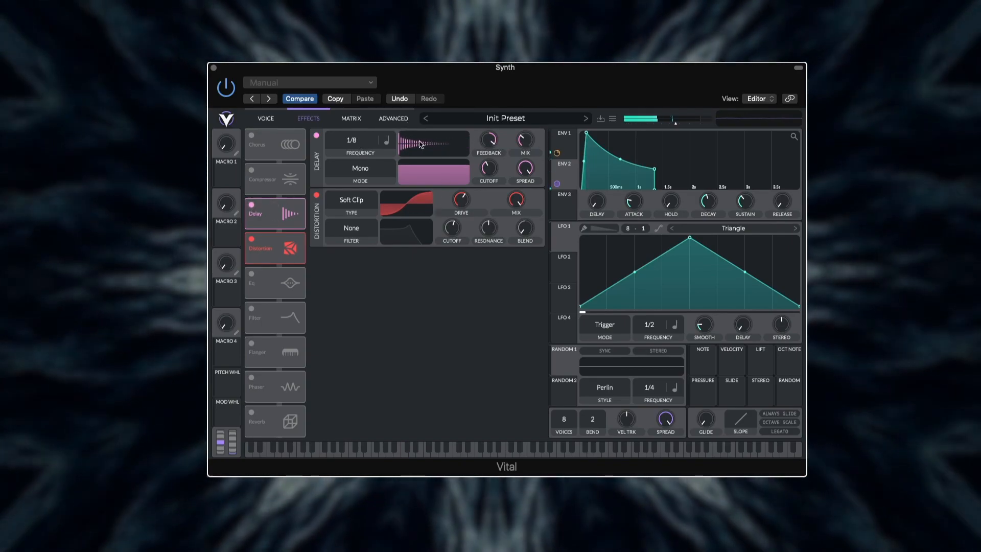
click(360, 170)
click(356, 202)
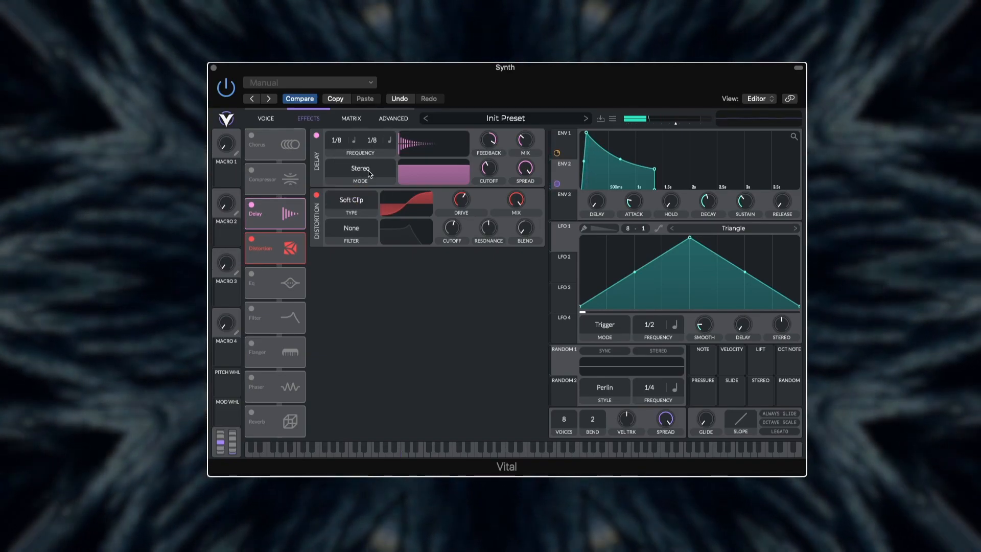
click(370, 172)
click(358, 212)
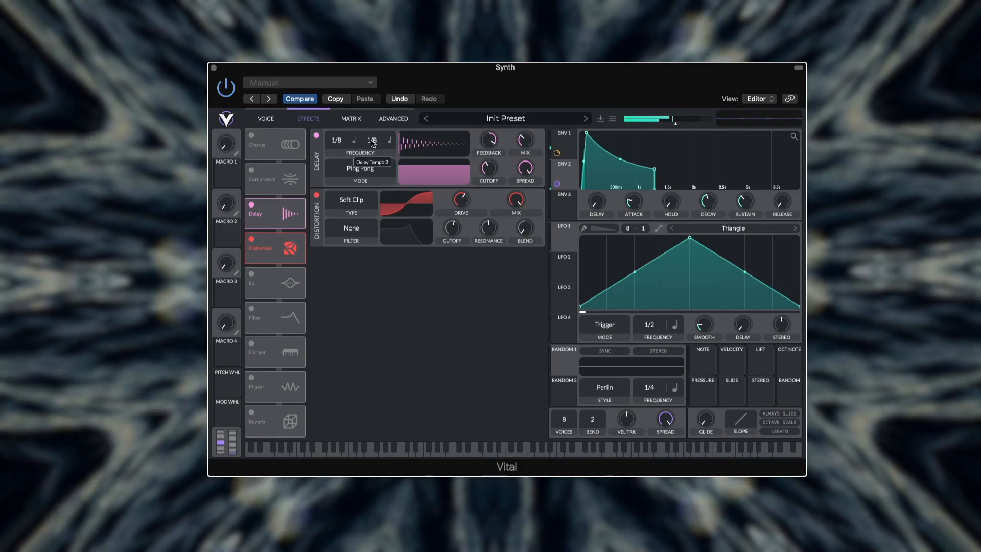
scroll(375, 144, down, 2)
scroll(375, 144, up, 1)
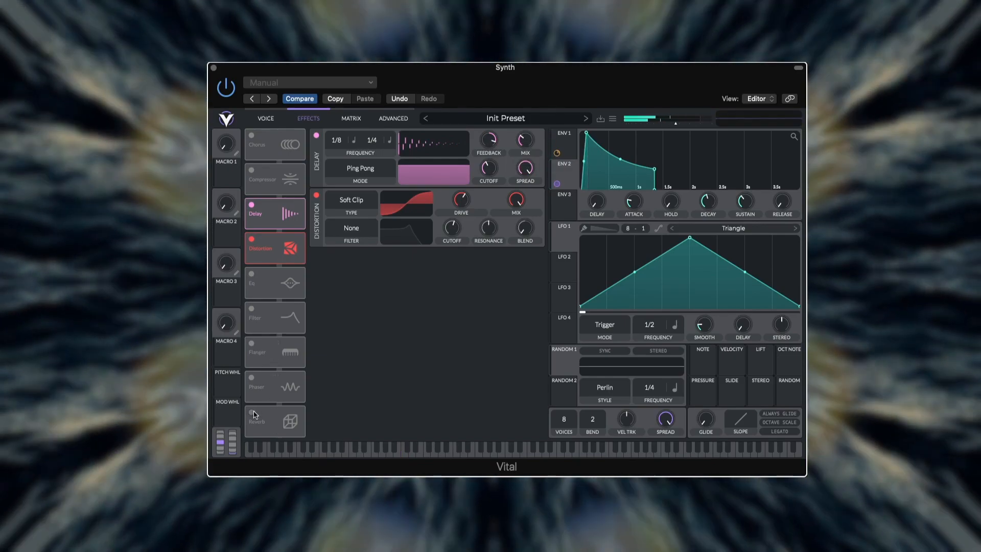
Enable the Reverb effect, lengthen its time and adjust its mix
click(253, 413)
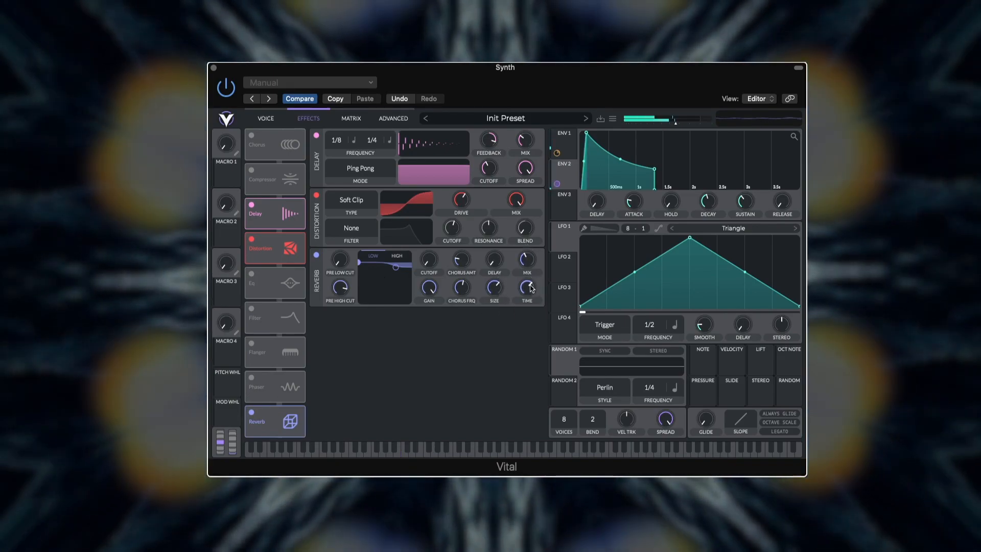
click(531, 287)
drag(527, 262, 526, 257)
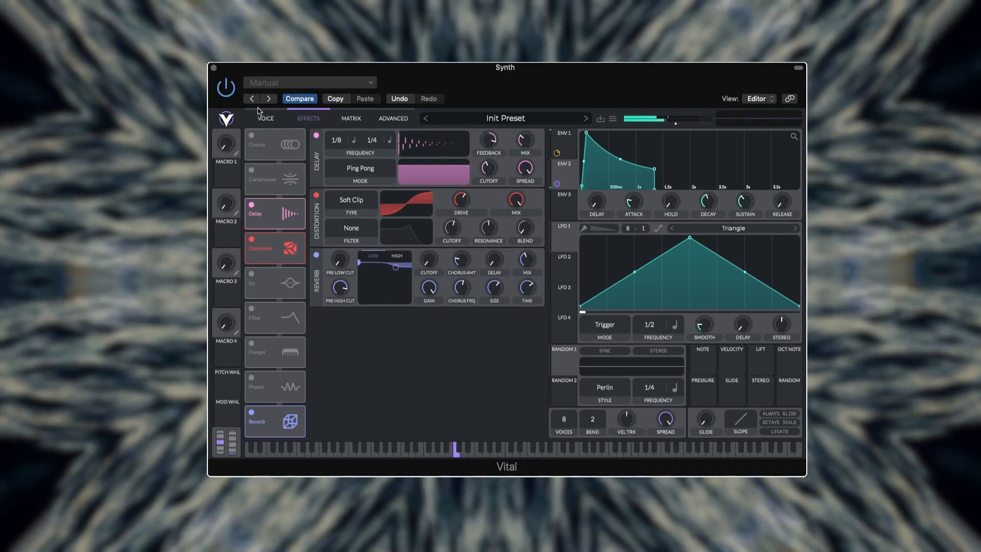
Return to the voice settings and compare a zero attack with a short attack on Envelope 2, settling on zero
click(265, 118)
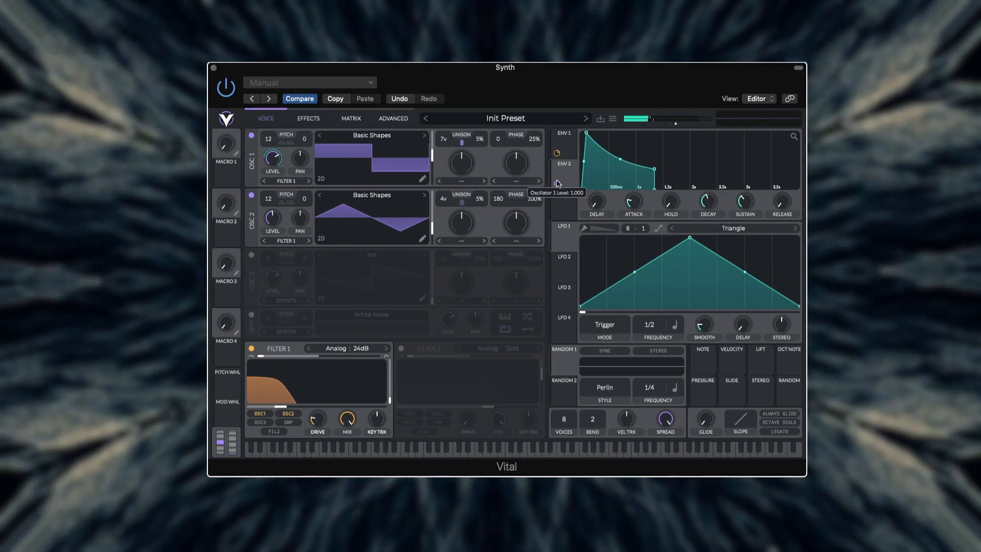
click(559, 176)
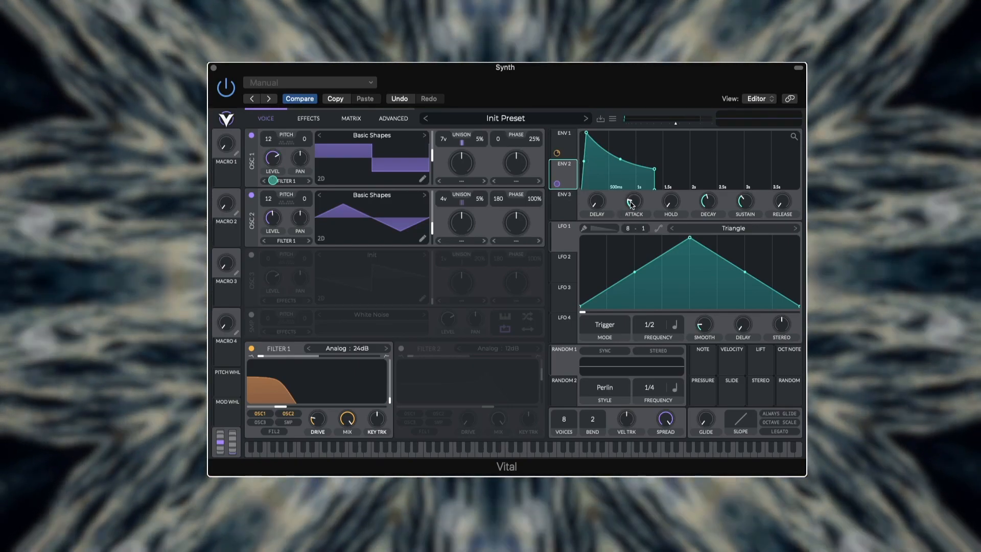
drag(631, 204, 646, 251)
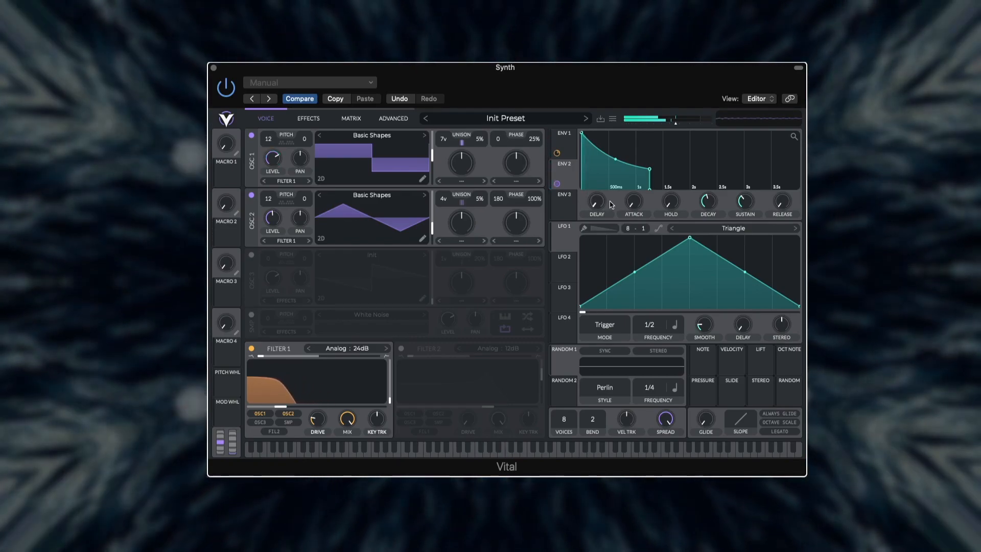
drag(633, 205, 635, 184)
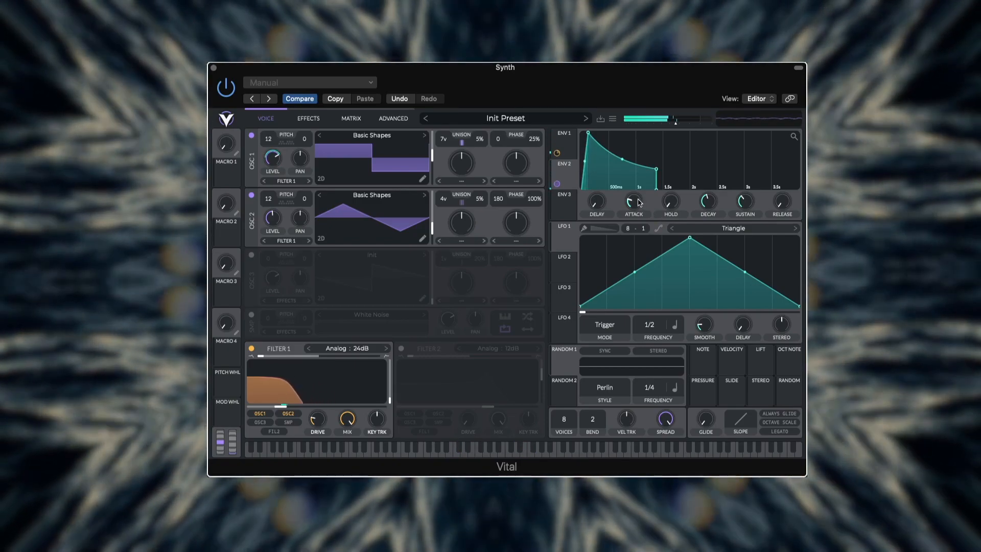
drag(637, 198, 655, 341)
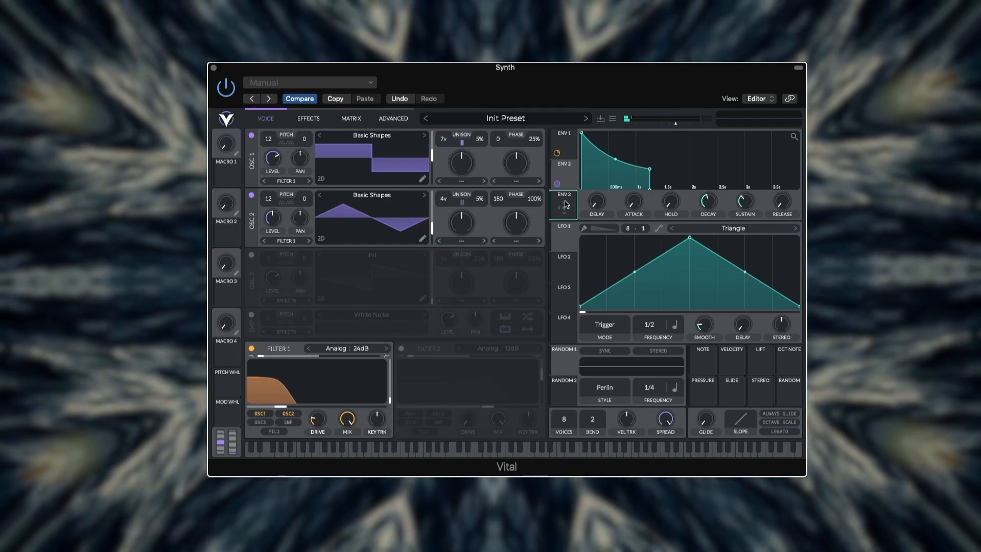
drag(558, 185, 562, 211)
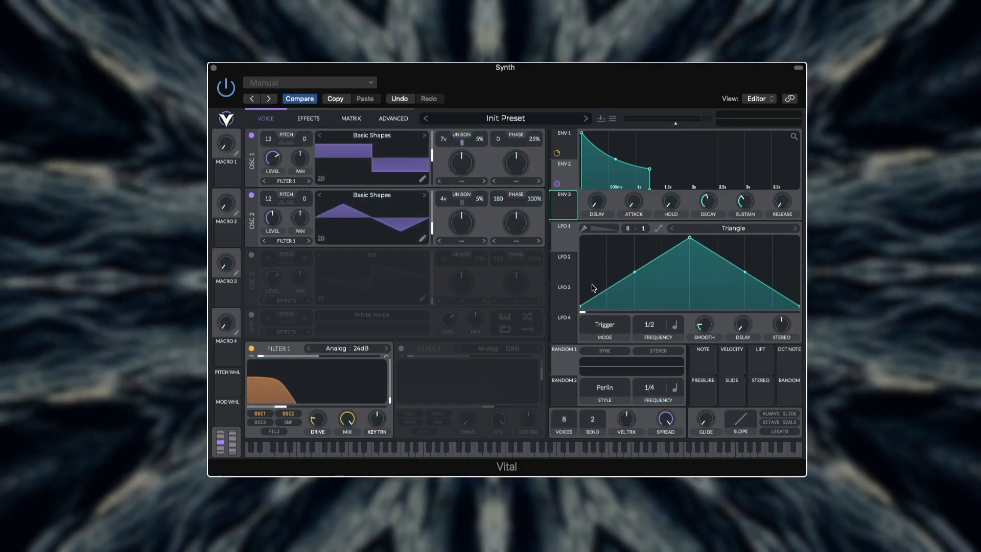